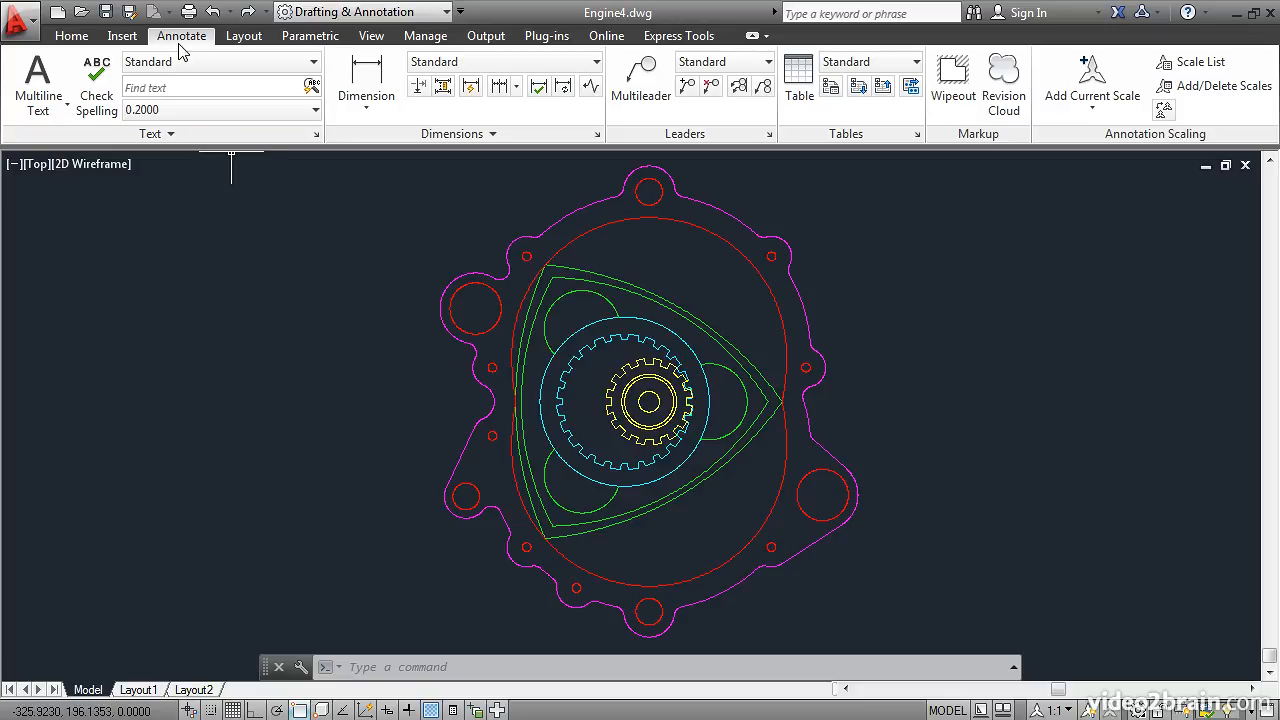
Add a vertical linear dimension between the centers of the housing's large upper-left hole and lower-left hole, placed outside the outline
click(380, 108)
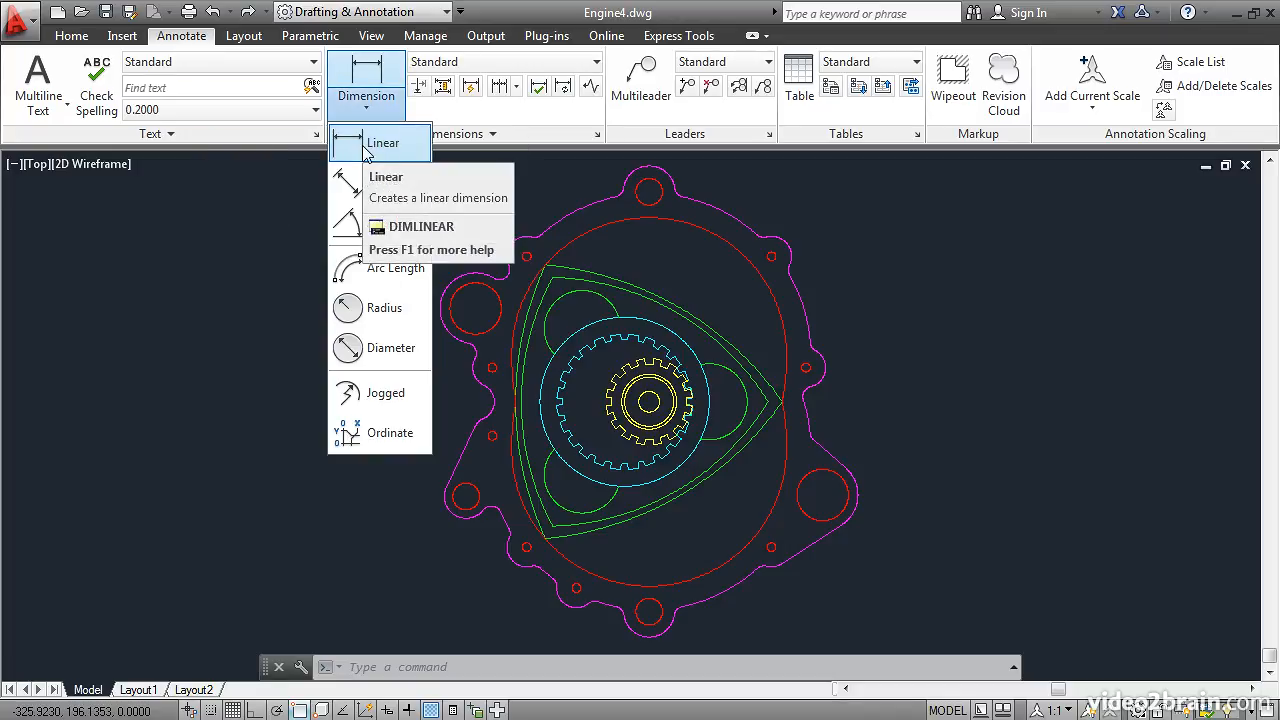
click(366, 150)
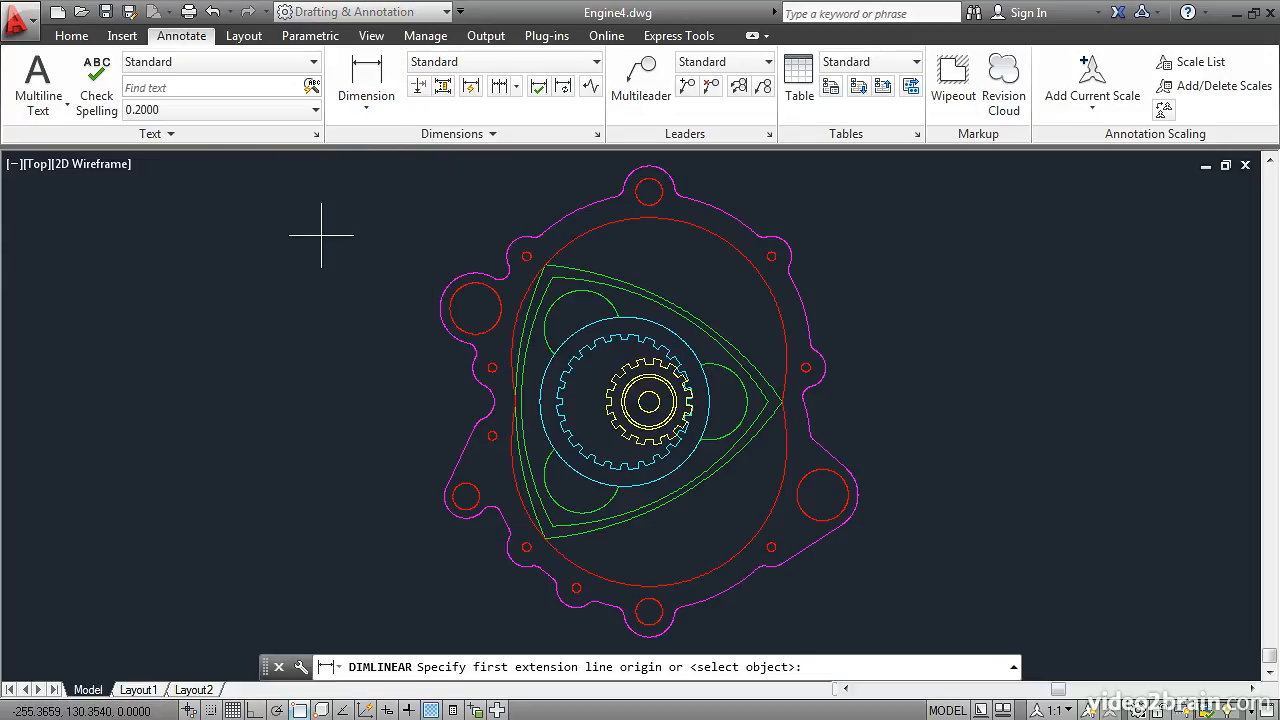
click(475, 310)
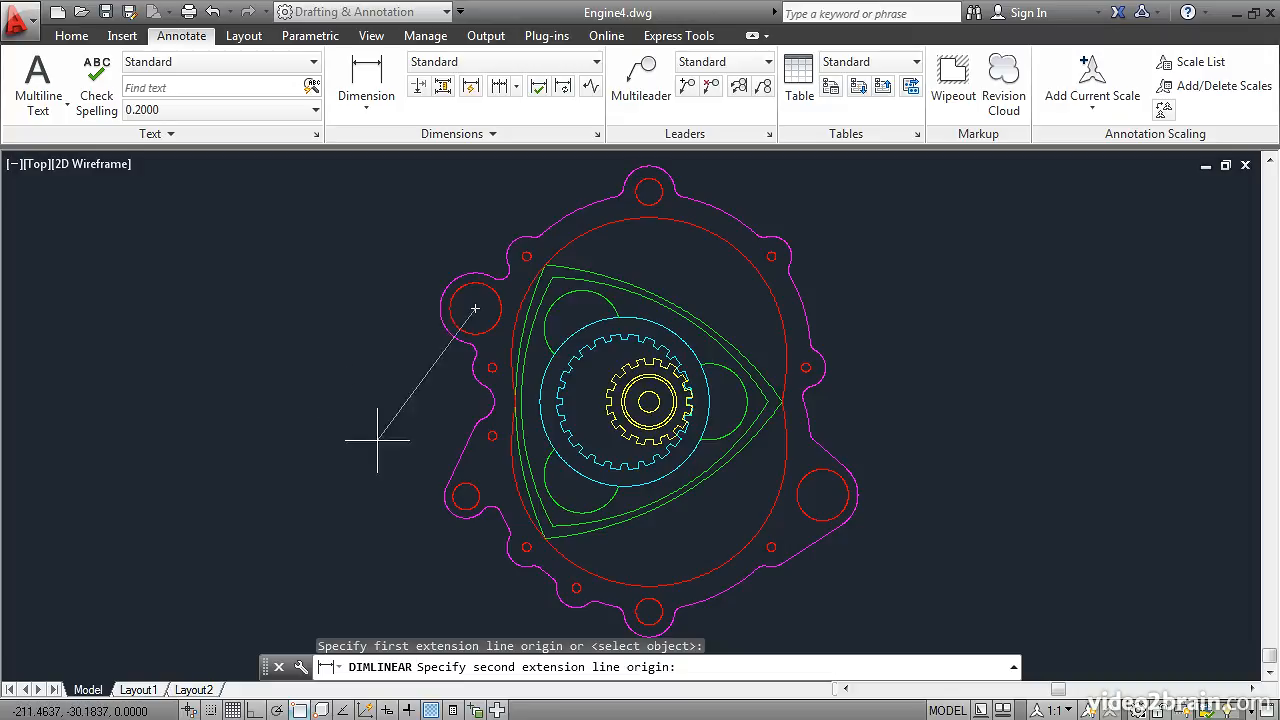
click(466, 496)
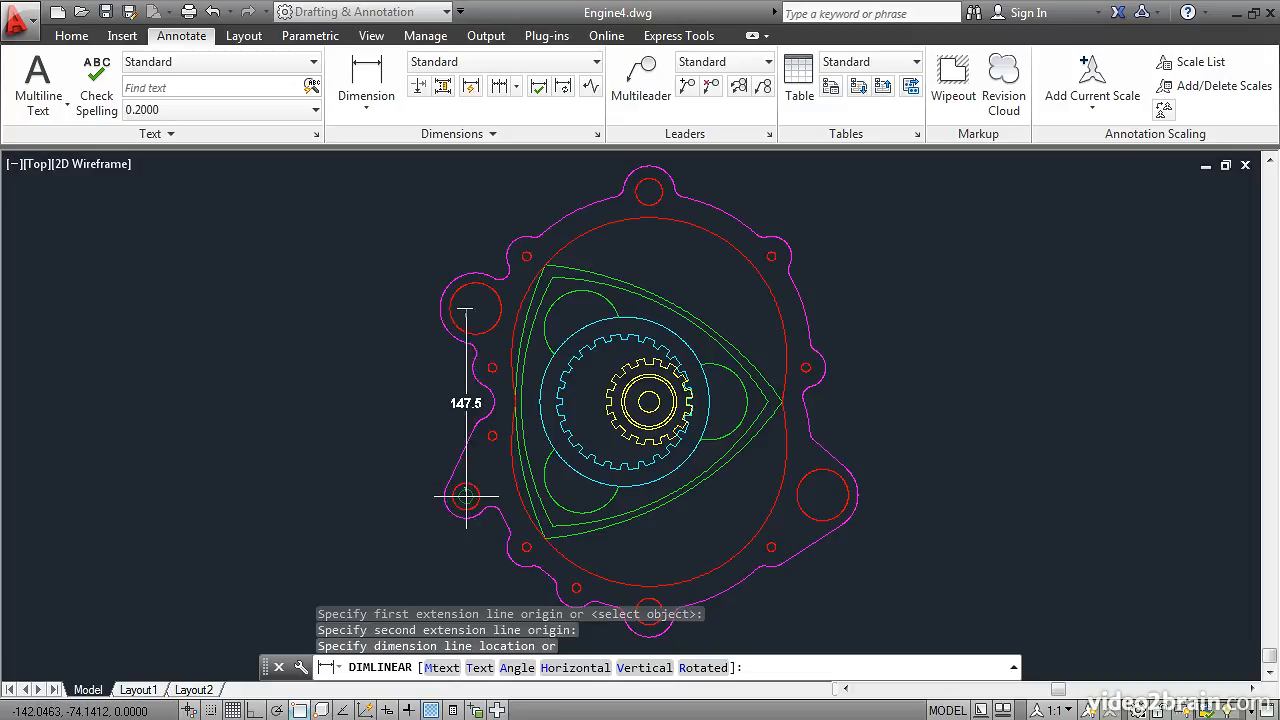
click(405, 496)
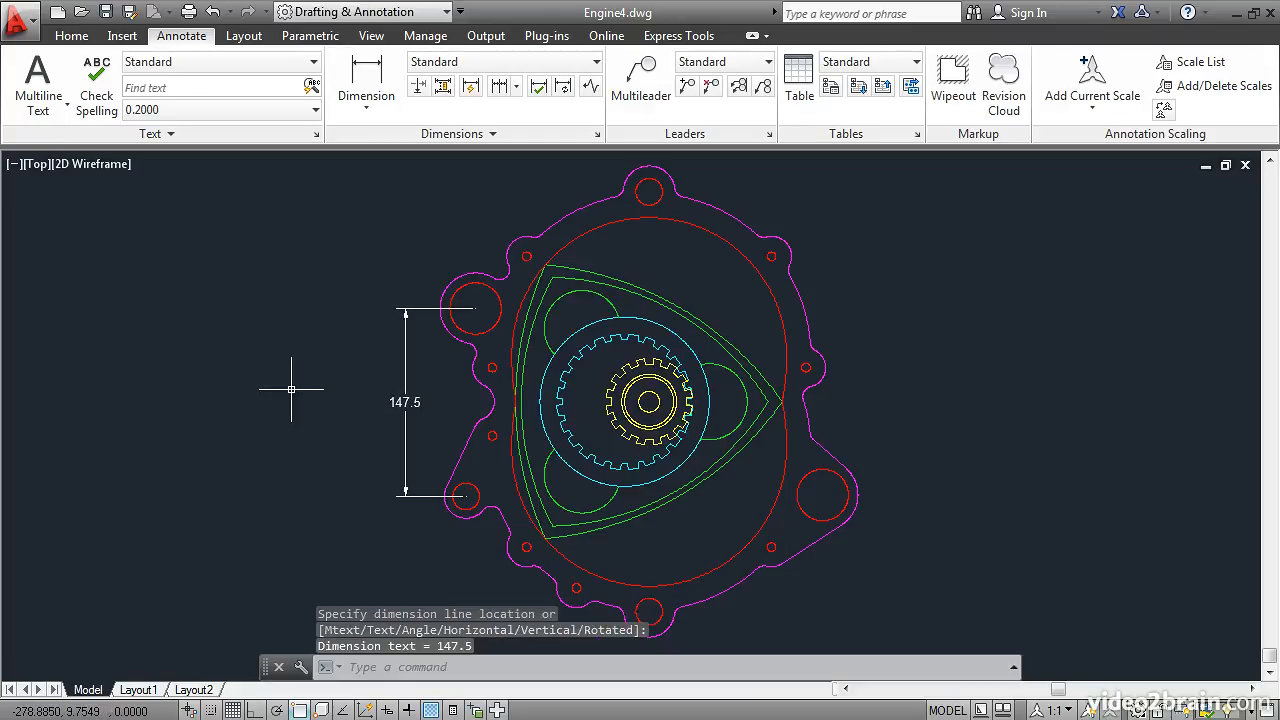
Add a horizontal linear dimension between the centers of the same two left-side holes, placed above the large upper-left hole
key(Return)
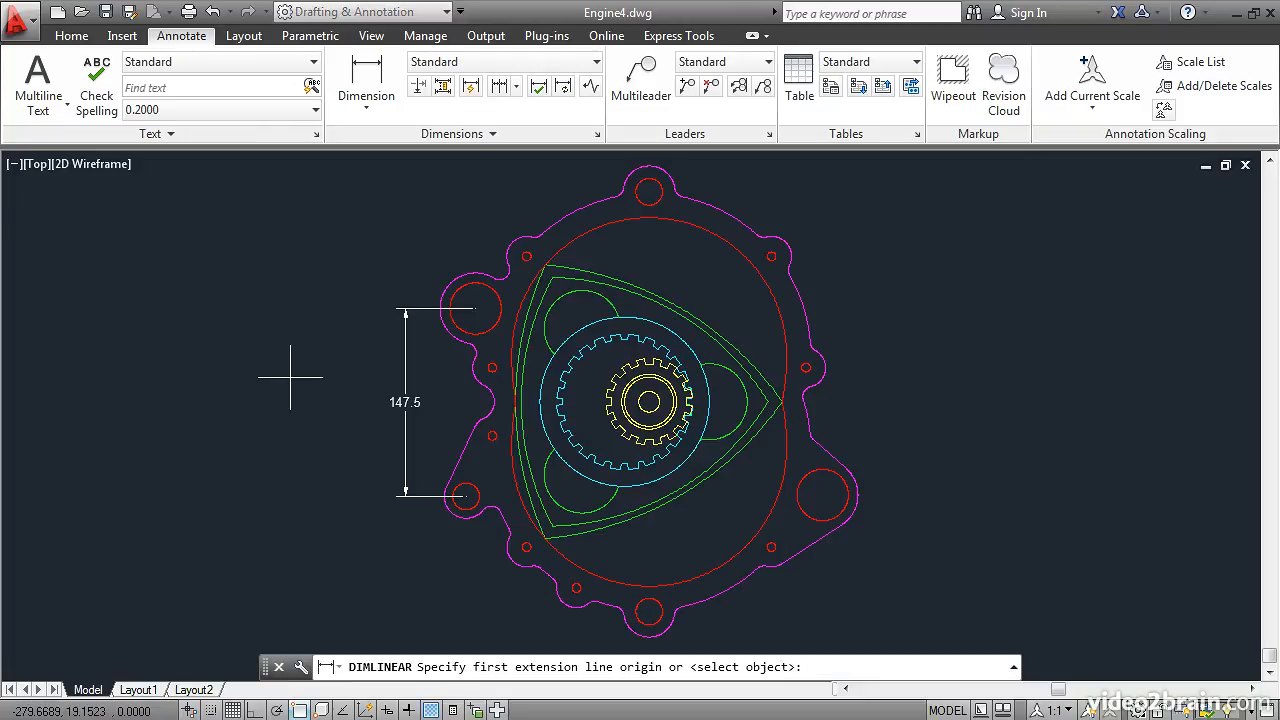
scroll(290, 378, up, 2)
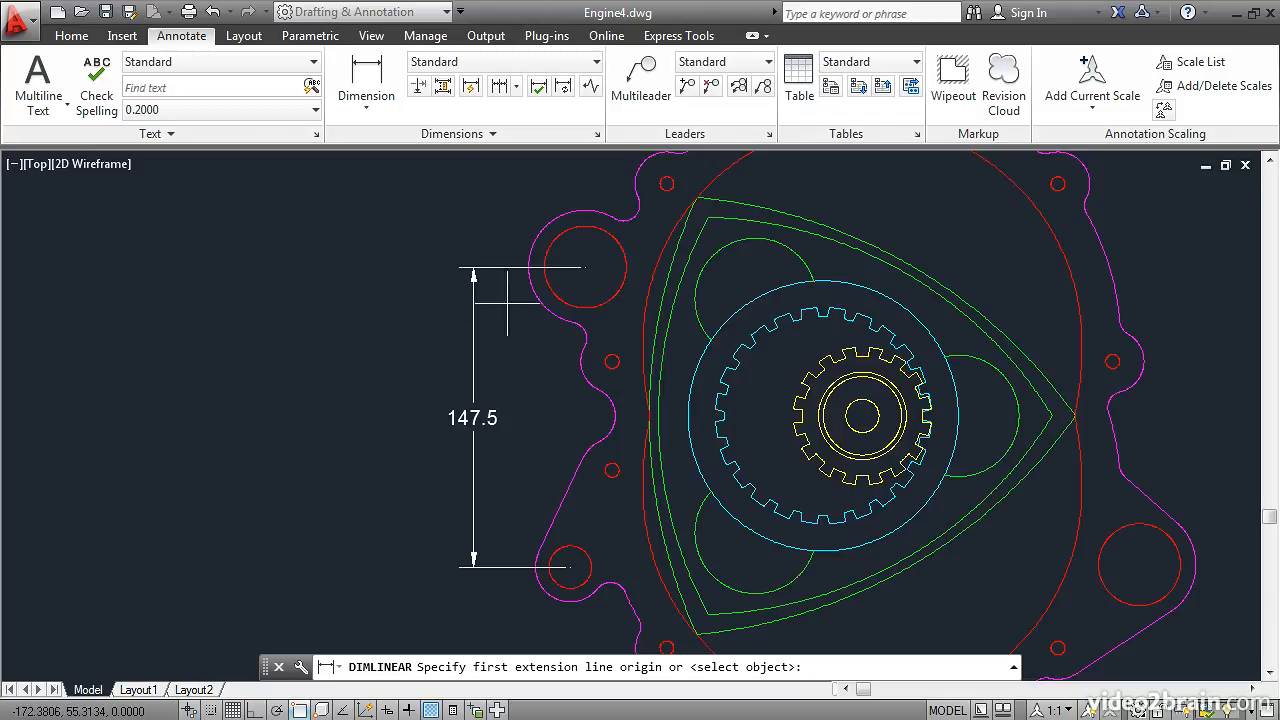
click(585, 268)
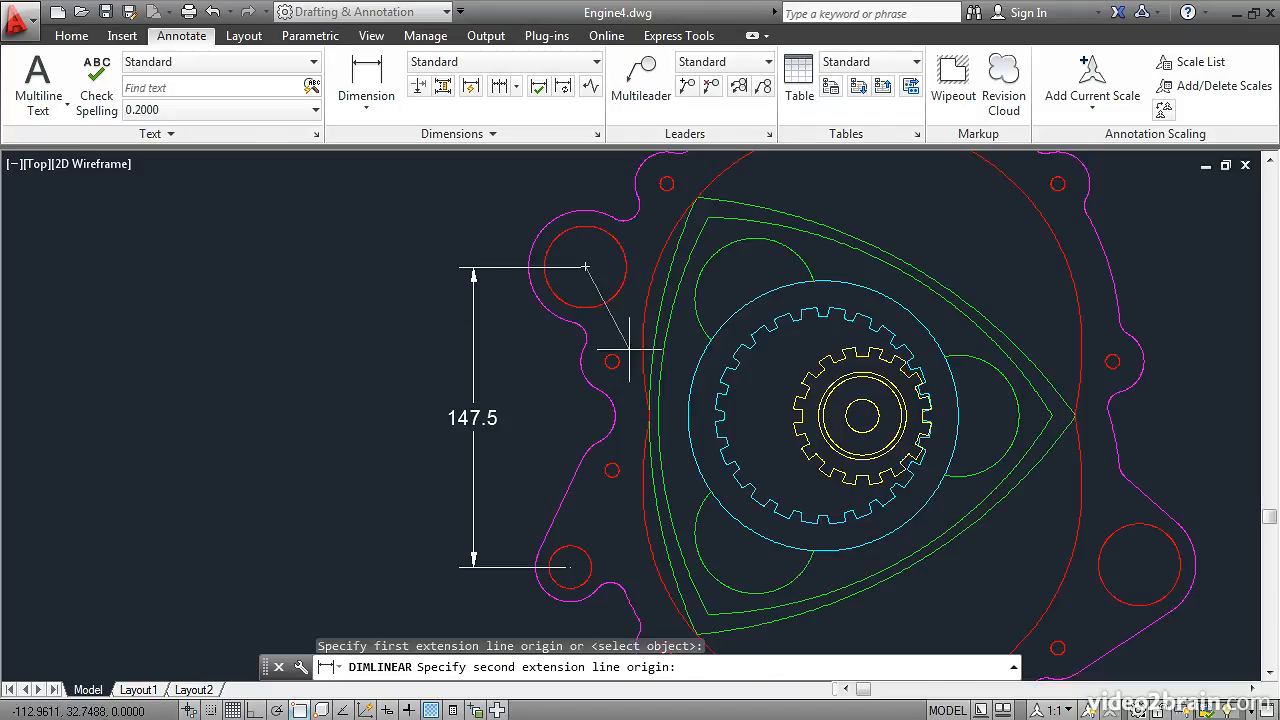
click(570, 567)
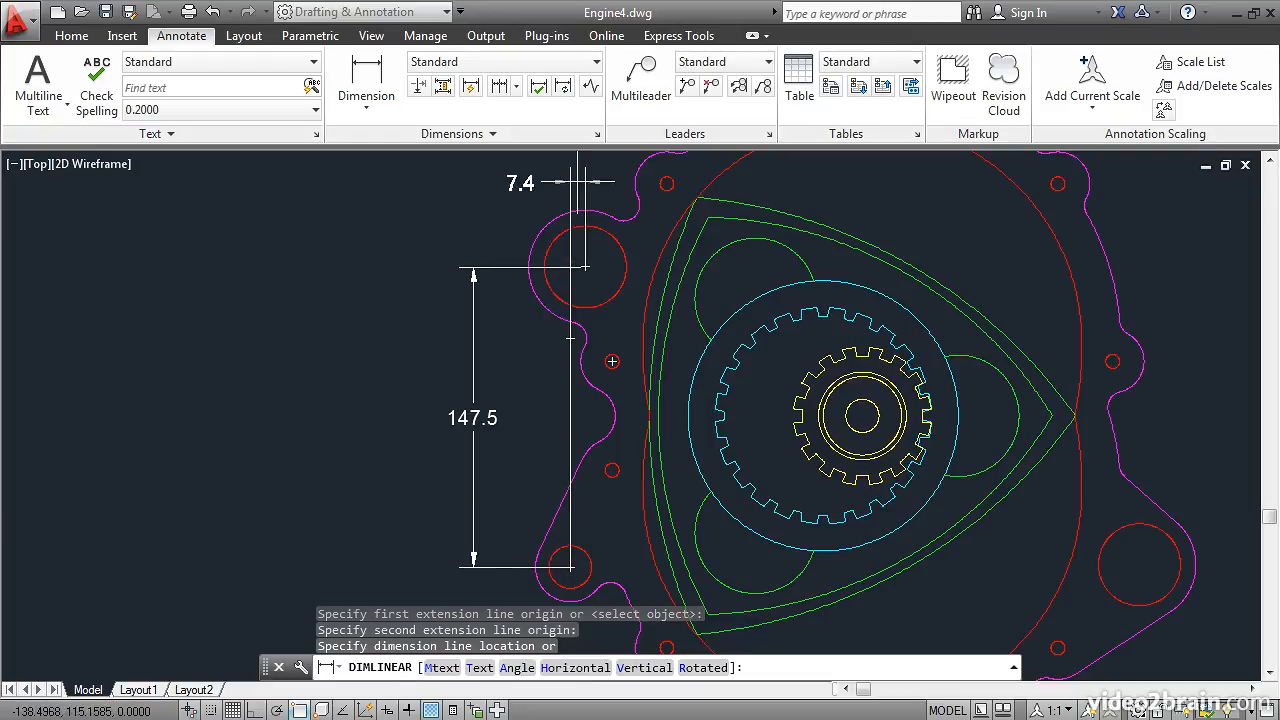
mouse_move(578, 184)
middle_down()
mouse_move(563, 191)
mouse_move(531, 300)
middle_up()
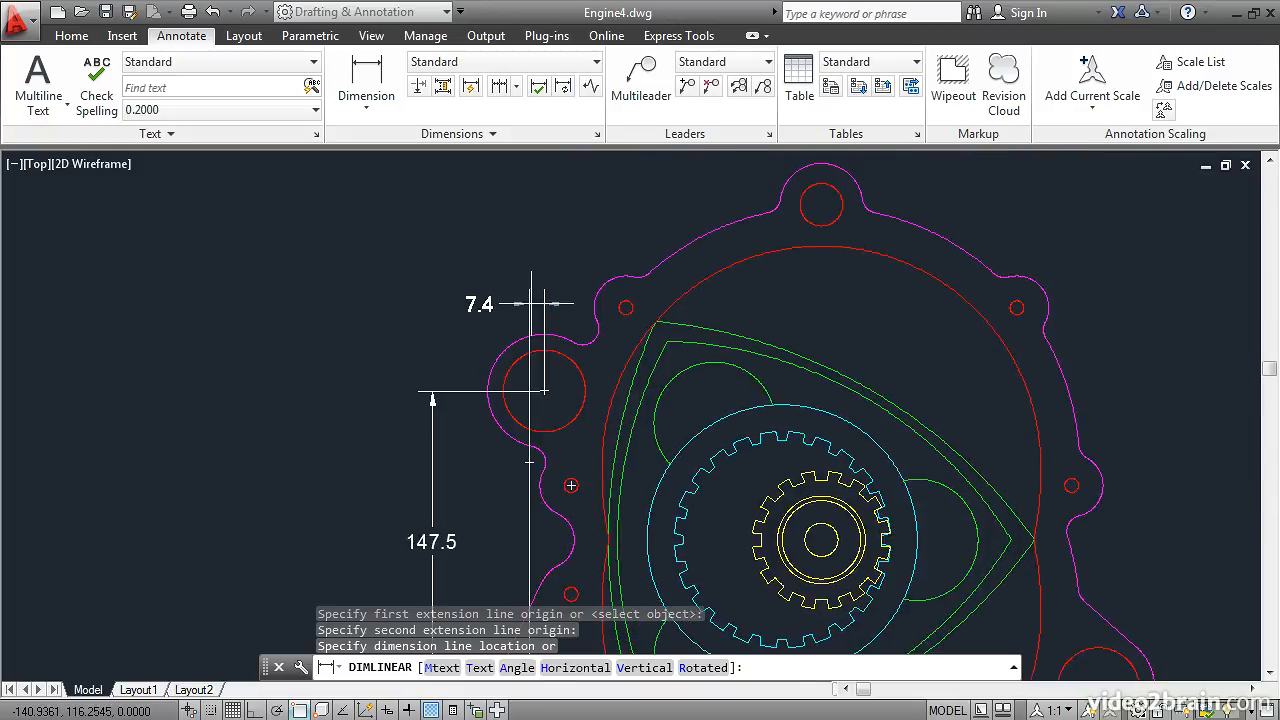
click(531, 301)
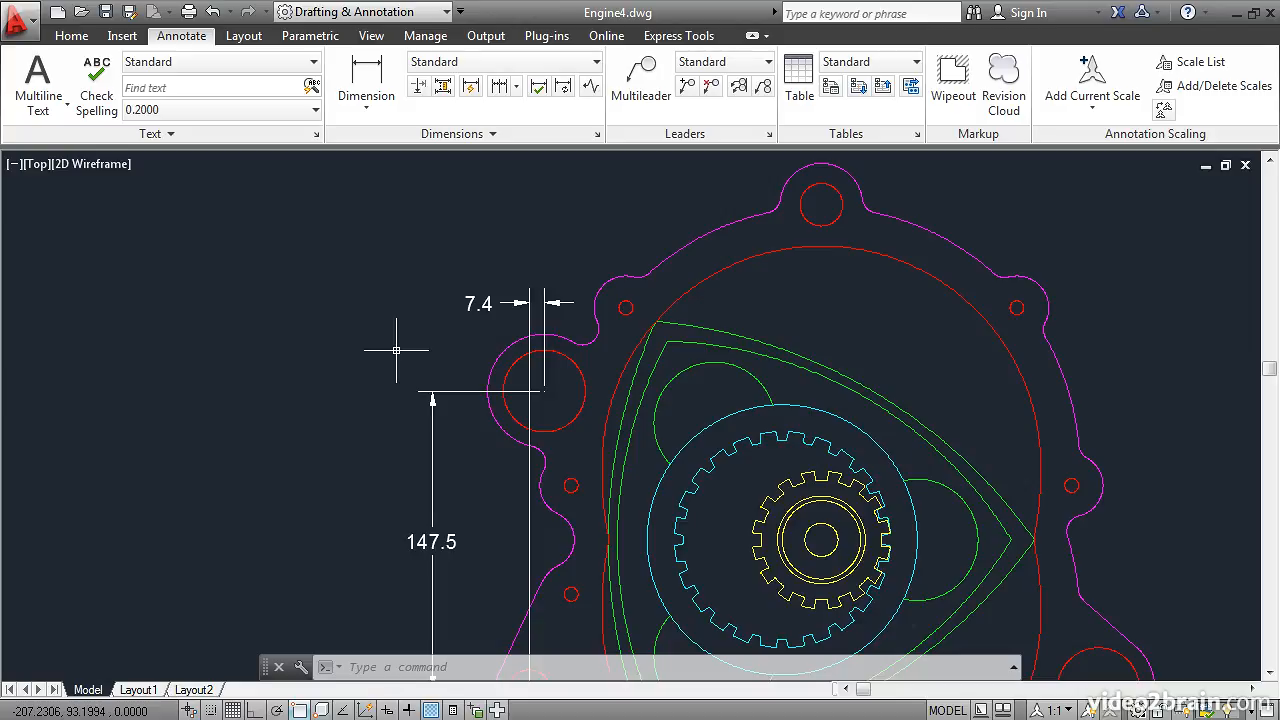
Add an aligned dimension between the centers of the topmost hole and the large upper-left hole, placed outside the housing outline
click(369, 111)
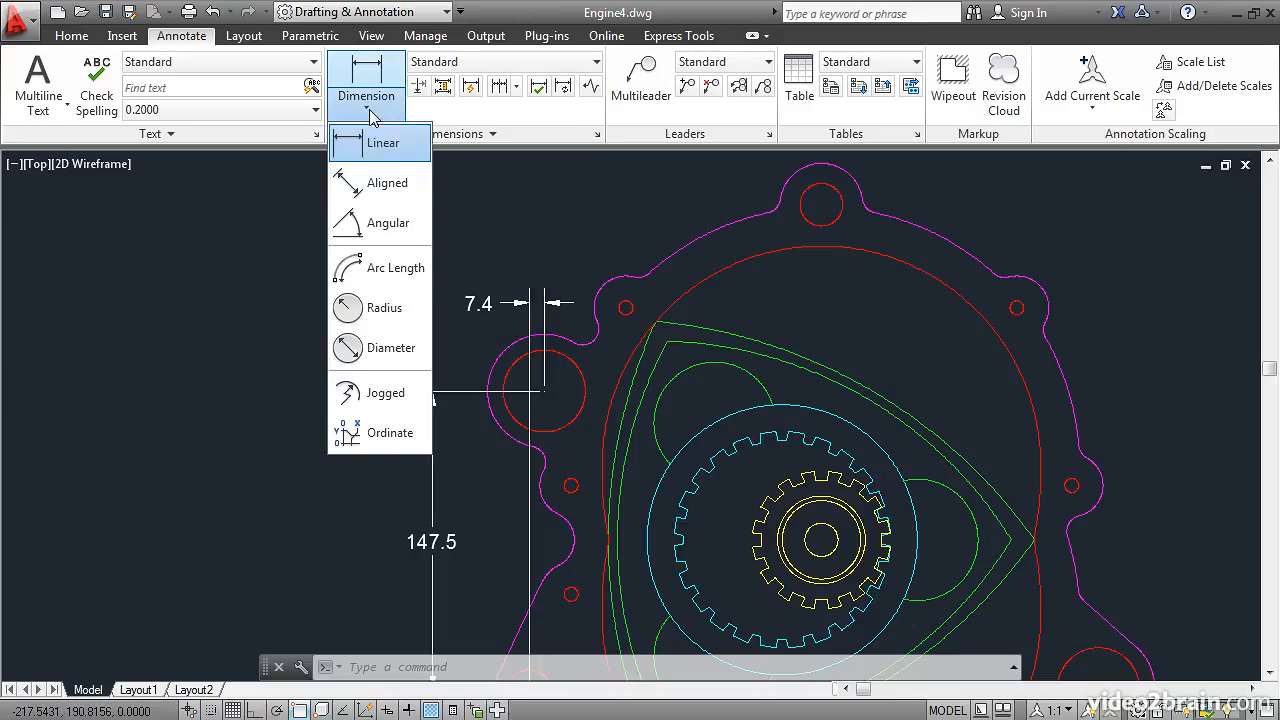
click(380, 184)
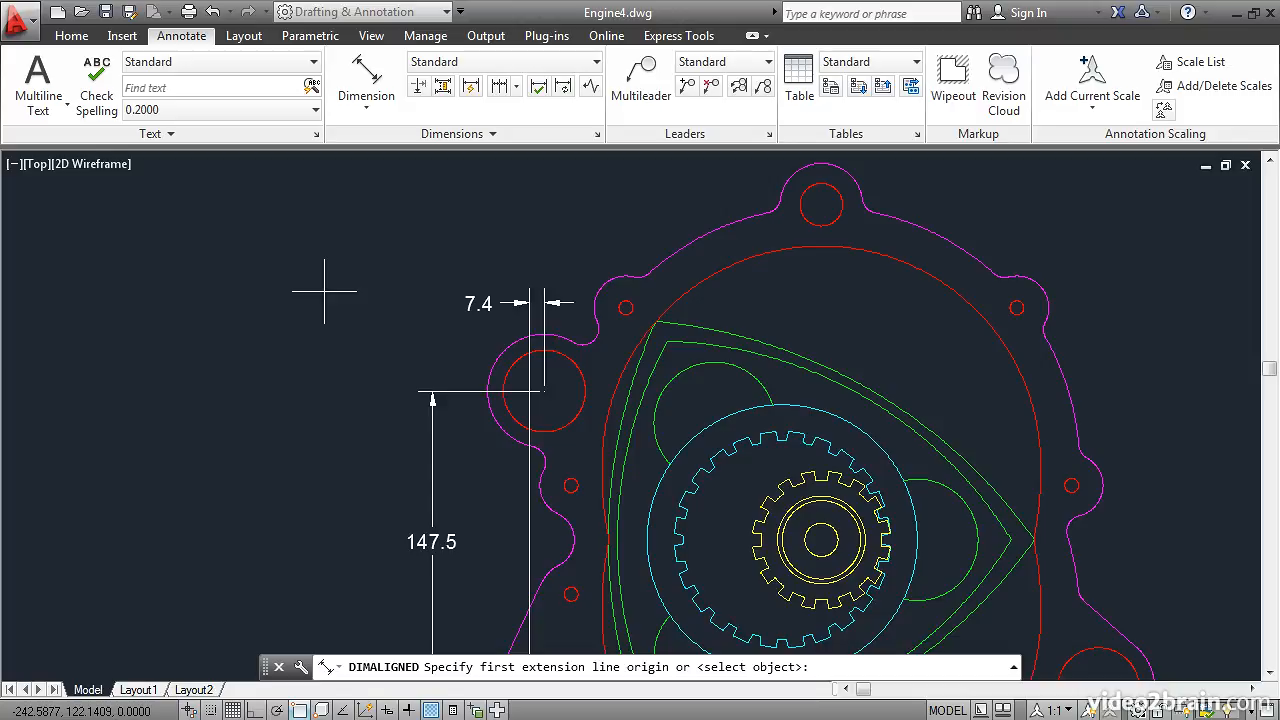
click(821, 205)
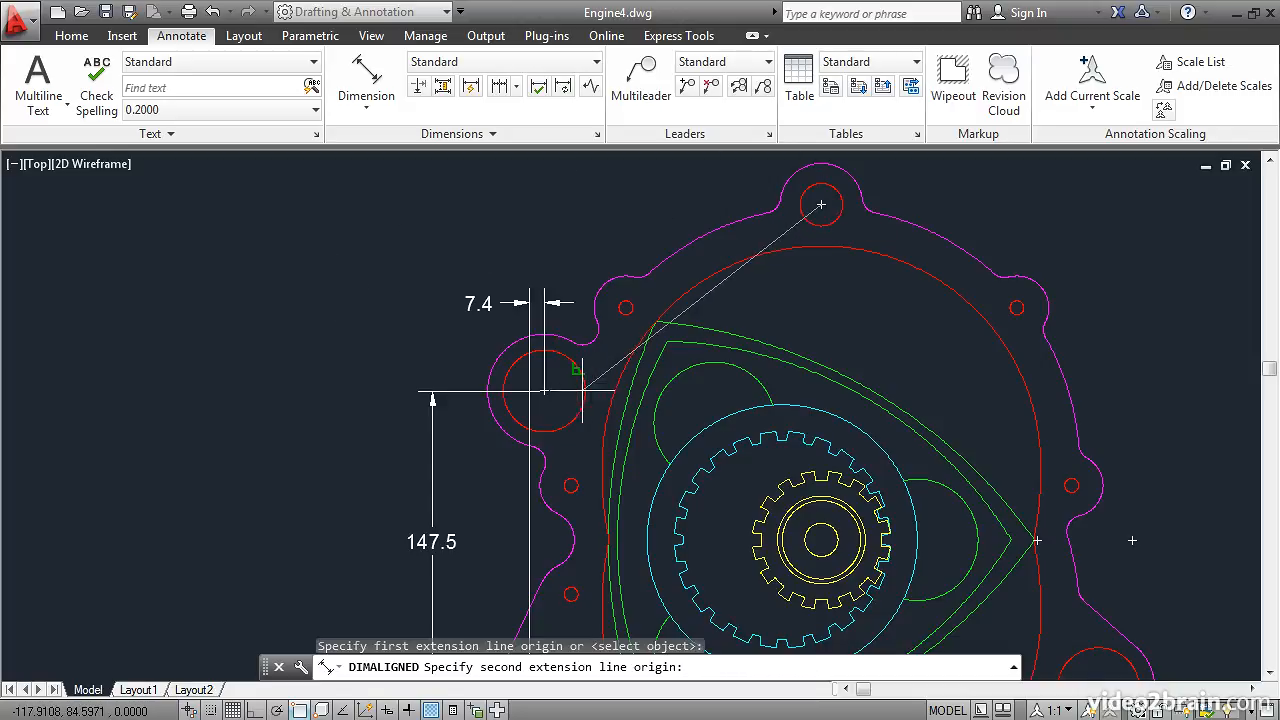
click(543, 390)
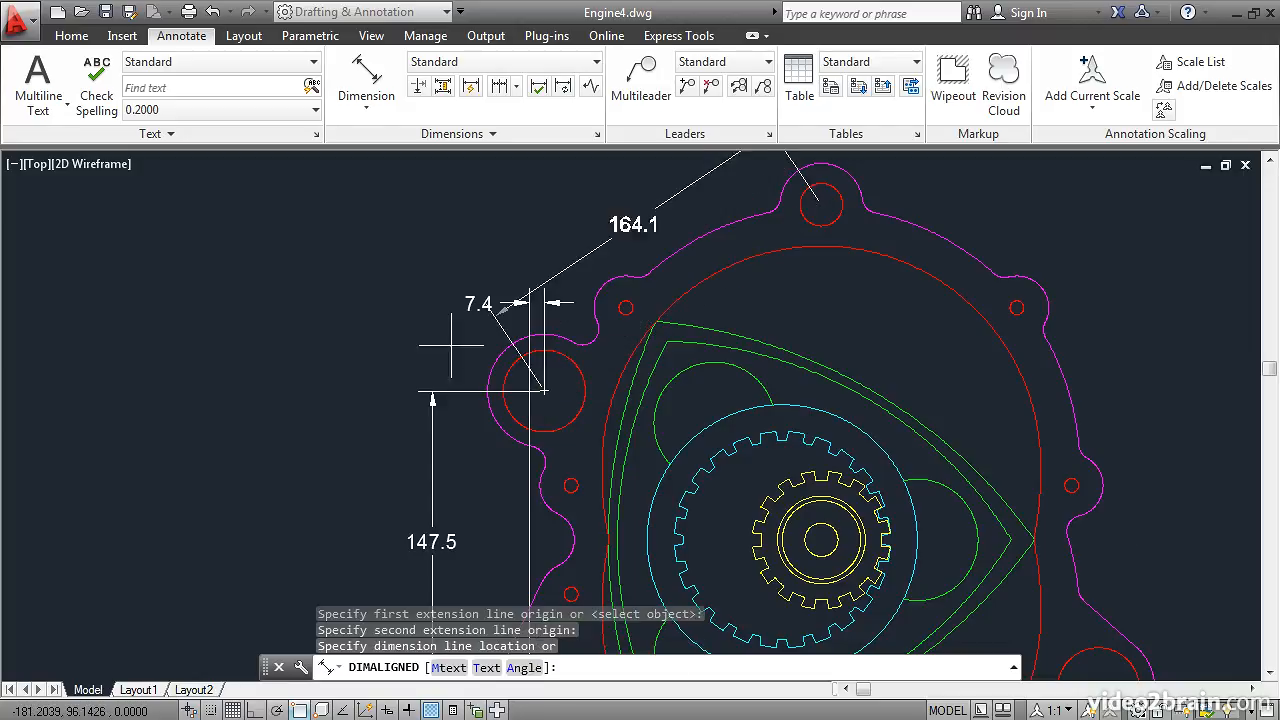
middle_drag(389, 297, 345, 467)
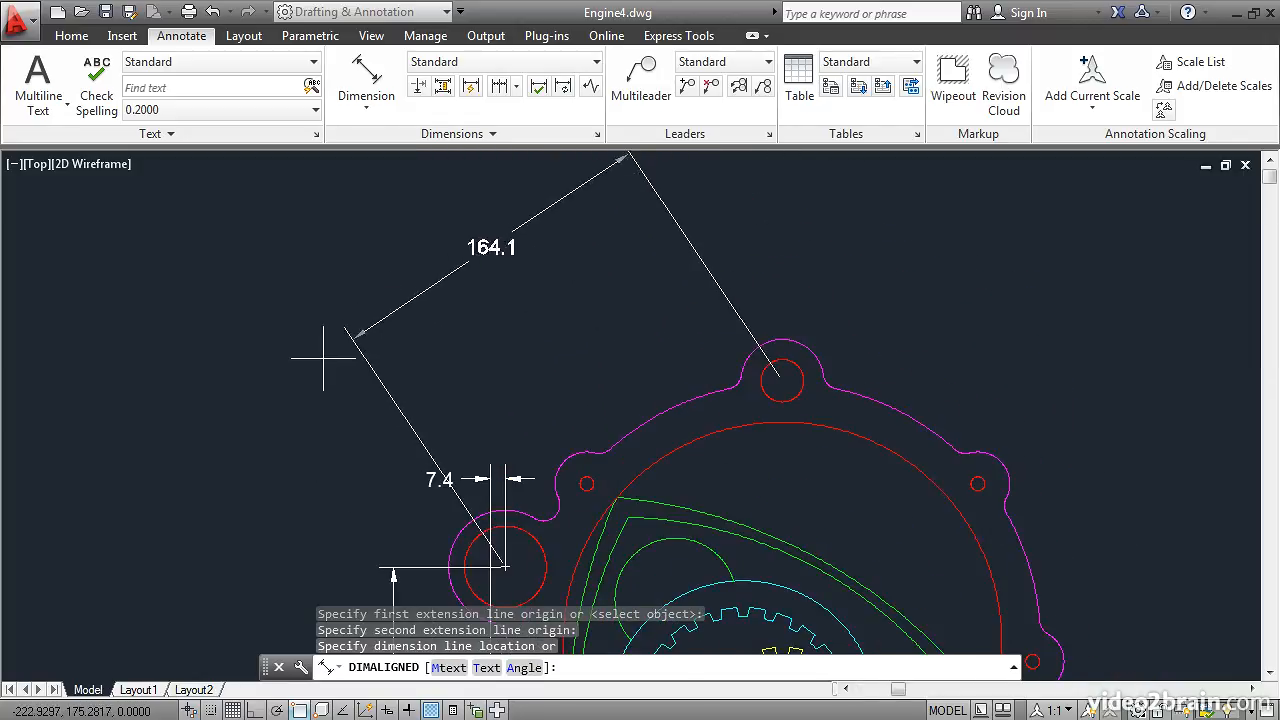
click(426, 432)
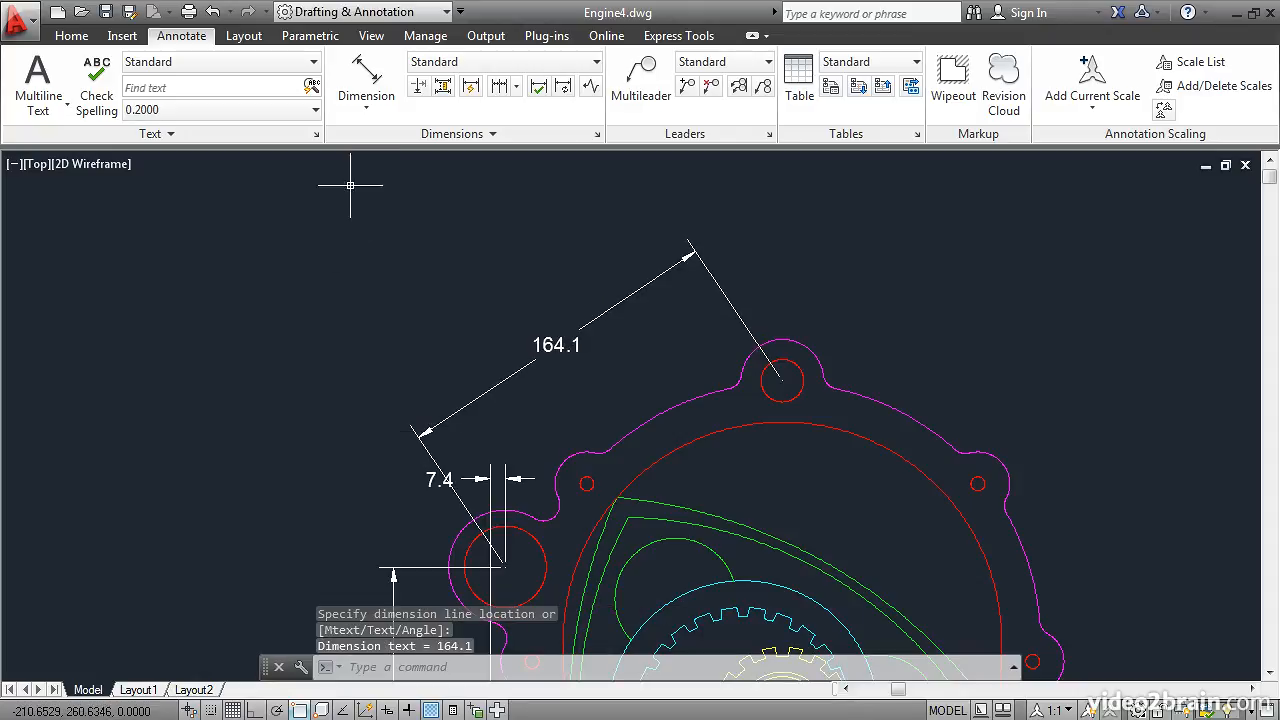
Add an angular dimension to the magenta outline arc just left of the topmost lug, placed between the arc and the aligned dimension
click(380, 119)
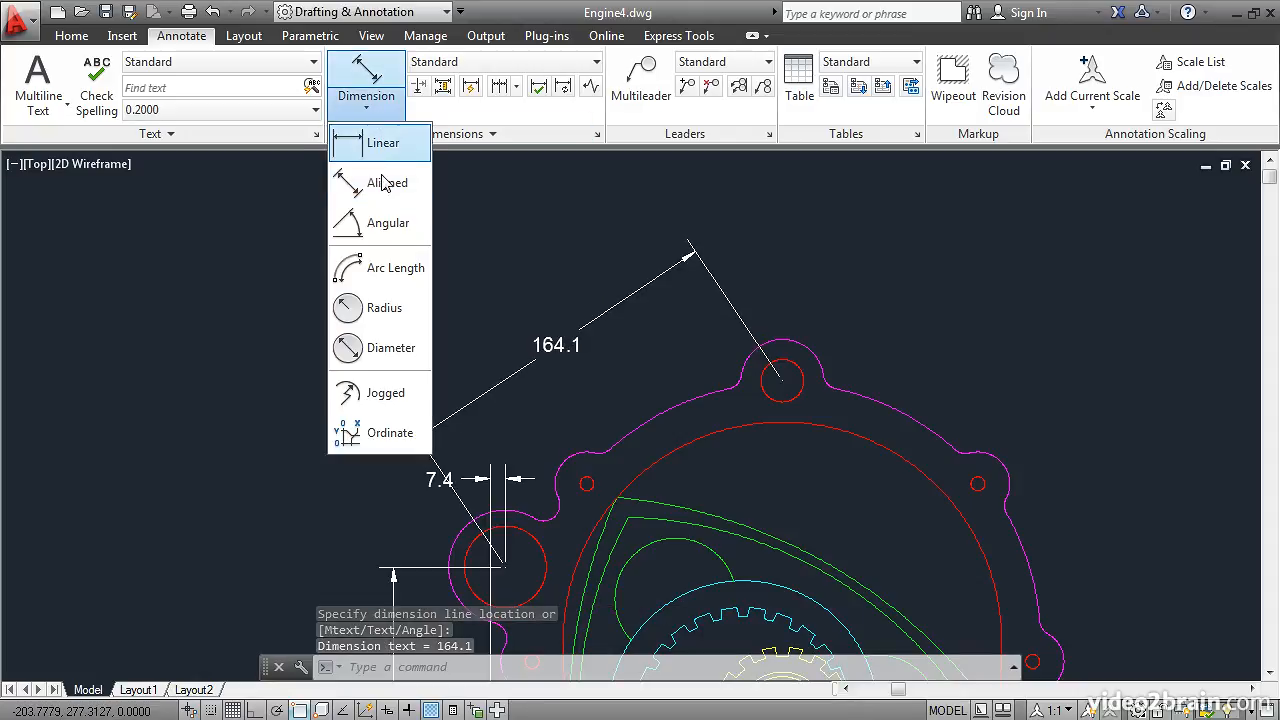
click(389, 227)
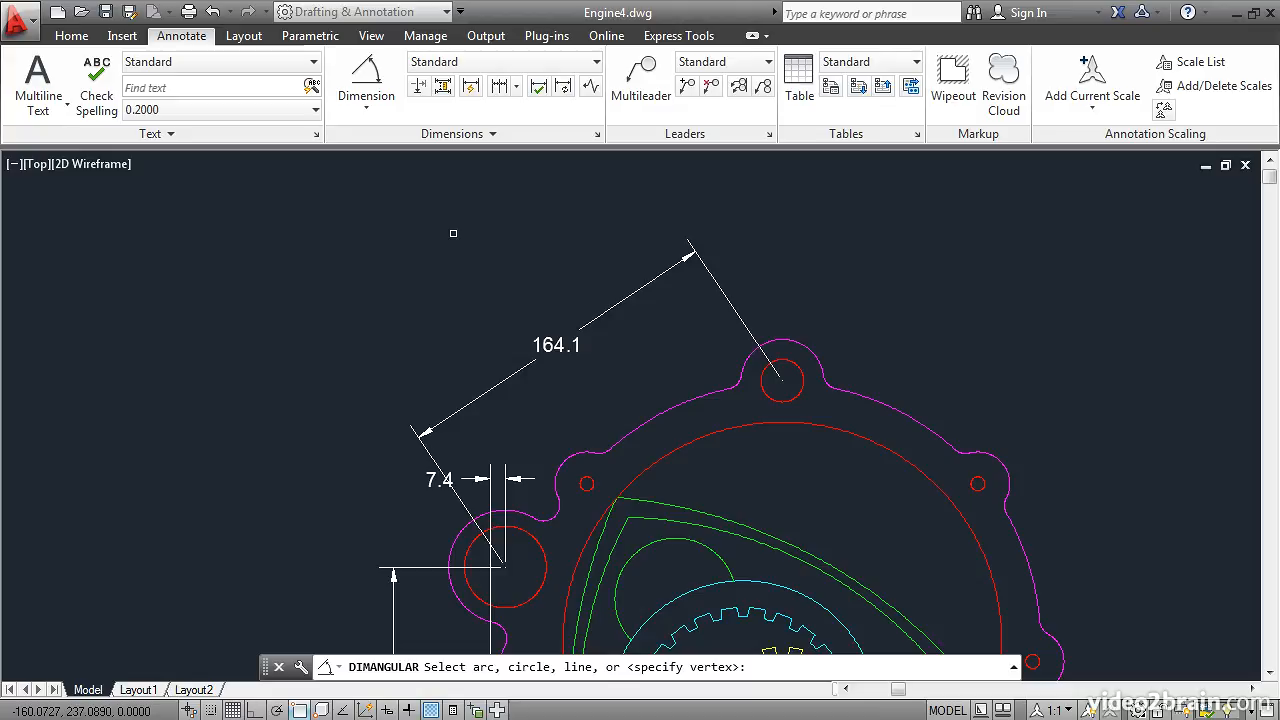
click(672, 408)
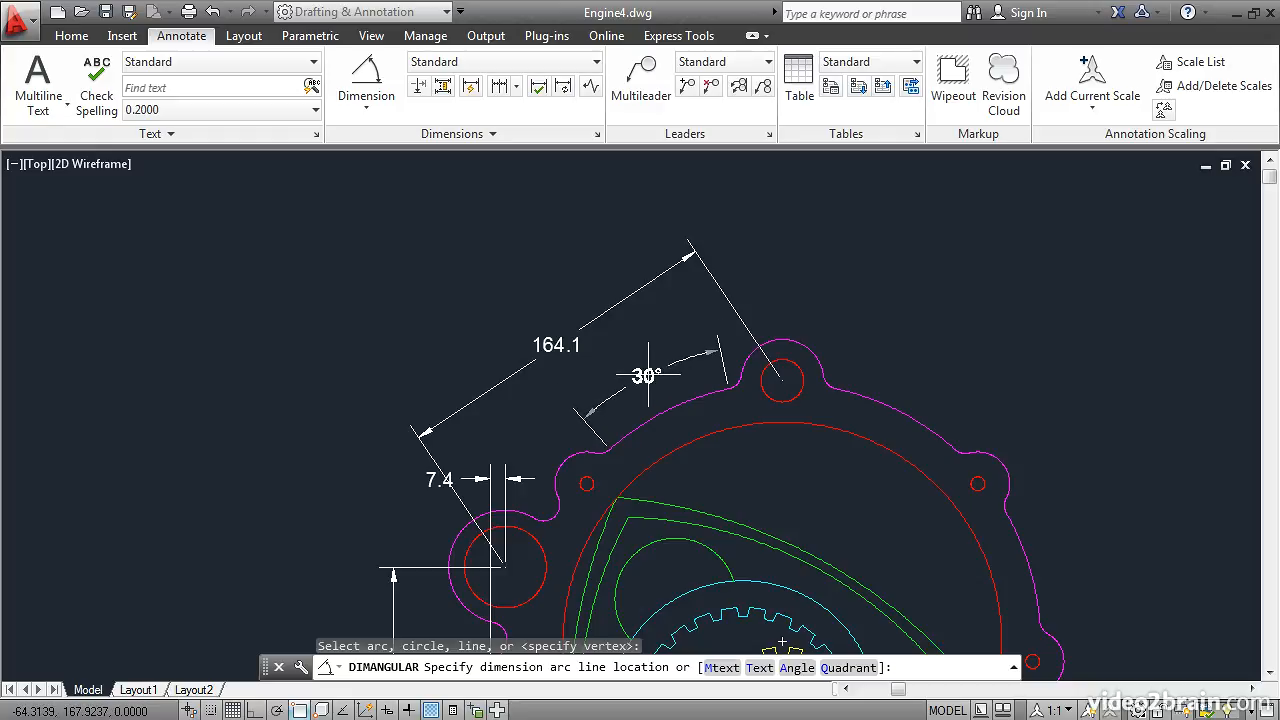
click(648, 375)
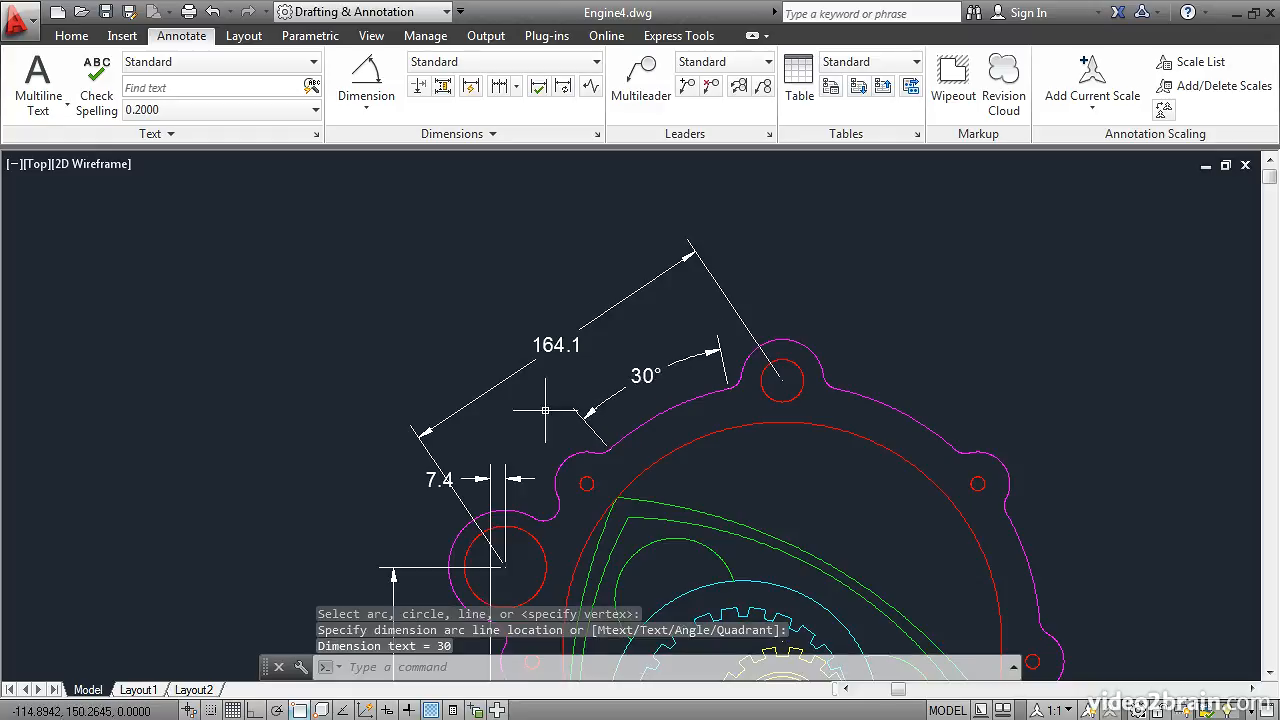
Add an arc length dimension to the green rotor's outer upper-right arc, placed just outside the arc
click(364, 110)
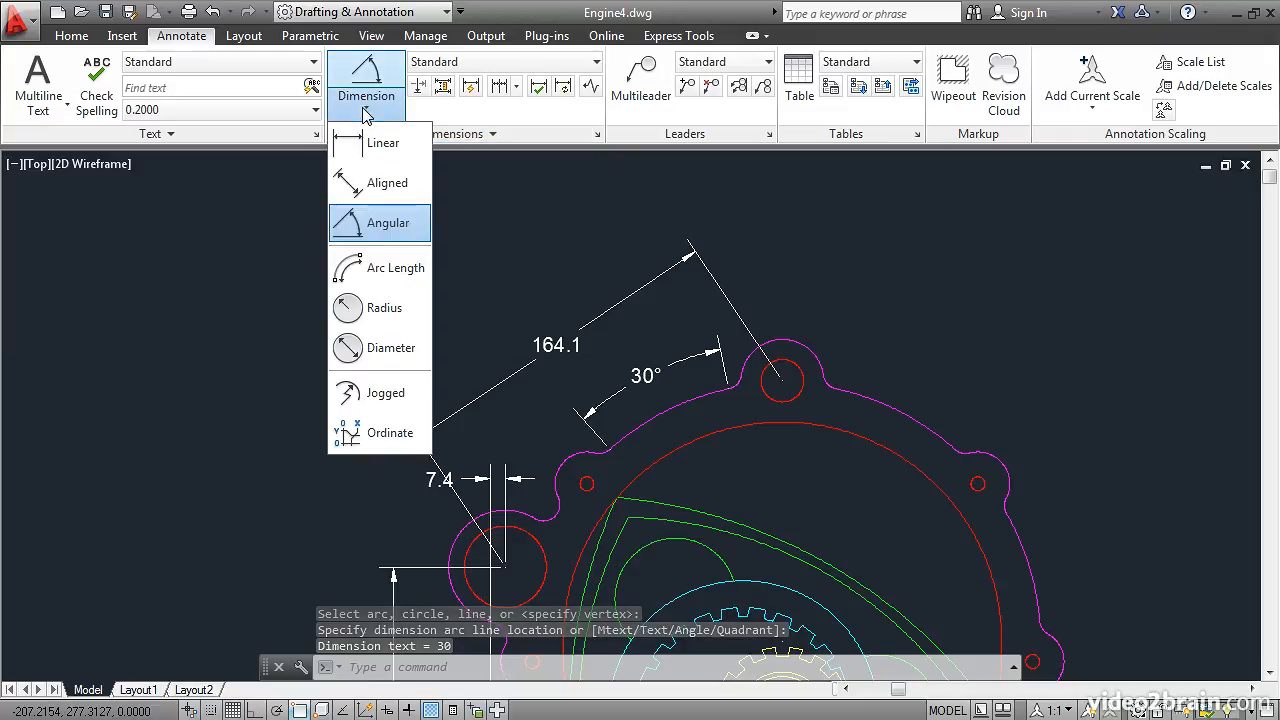
click(370, 270)
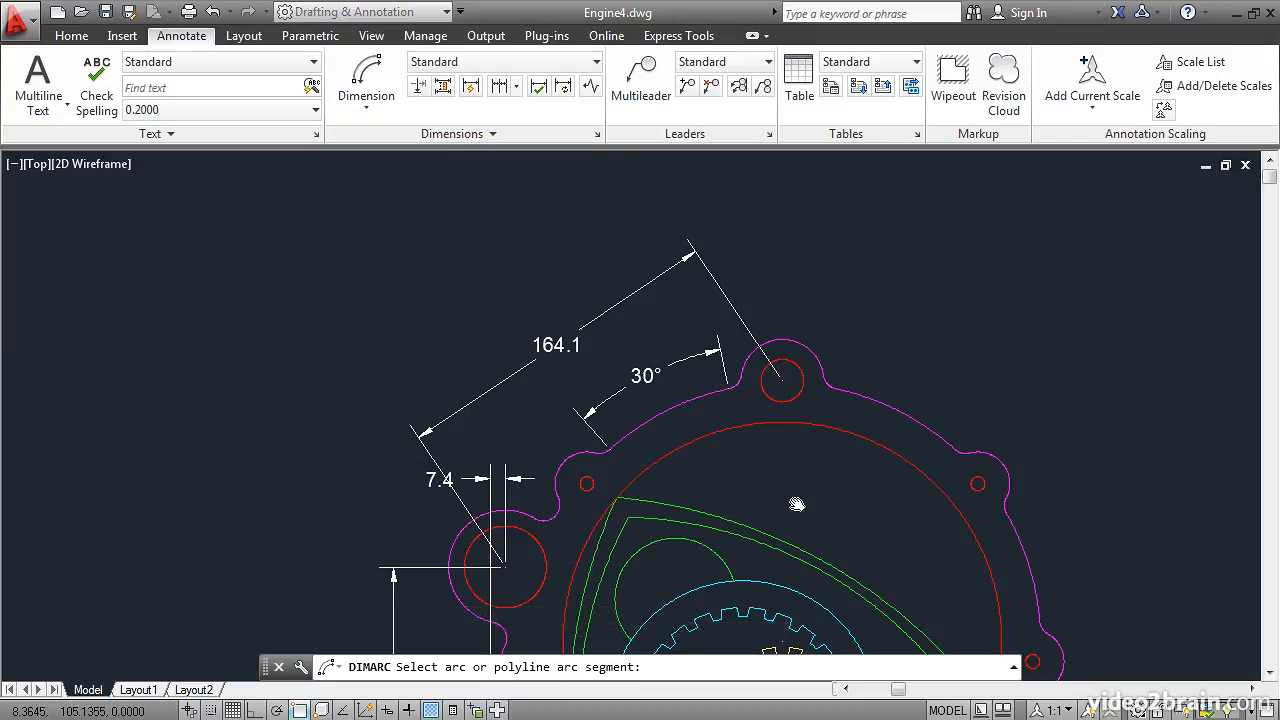
middle_drag(796, 504, 651, 378)
scroll(651, 378, down, 2)
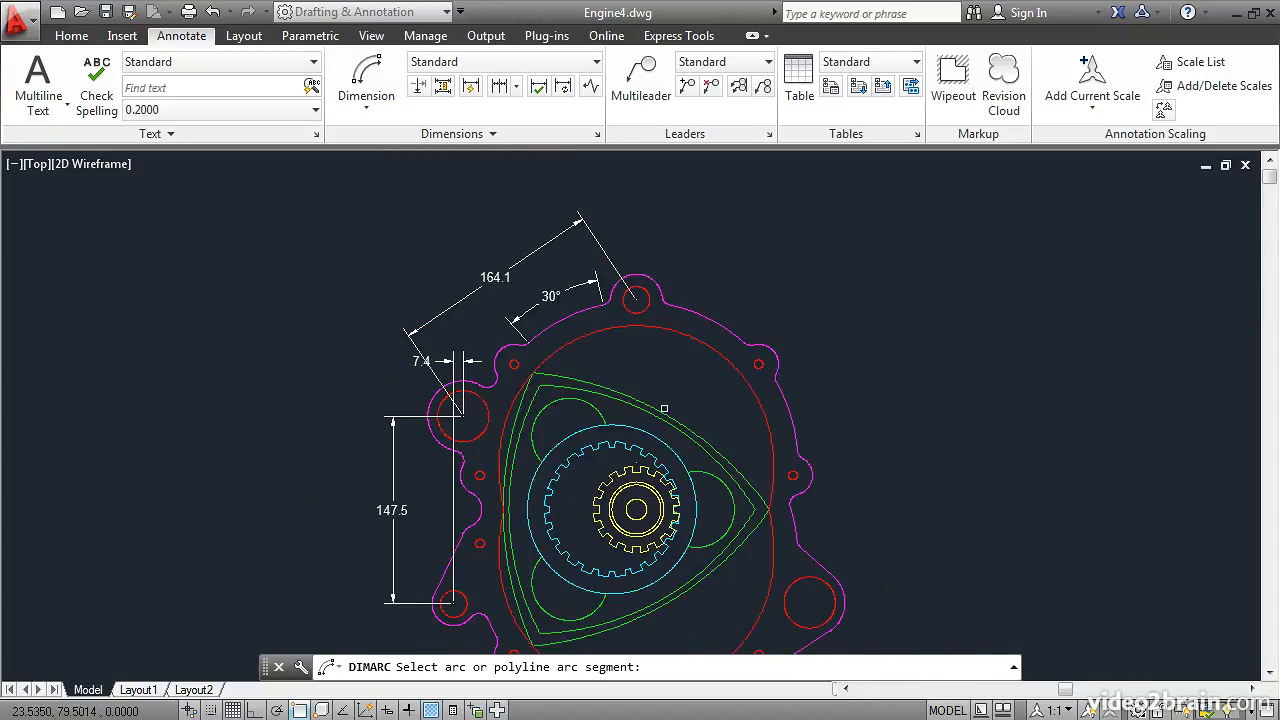
click(663, 411)
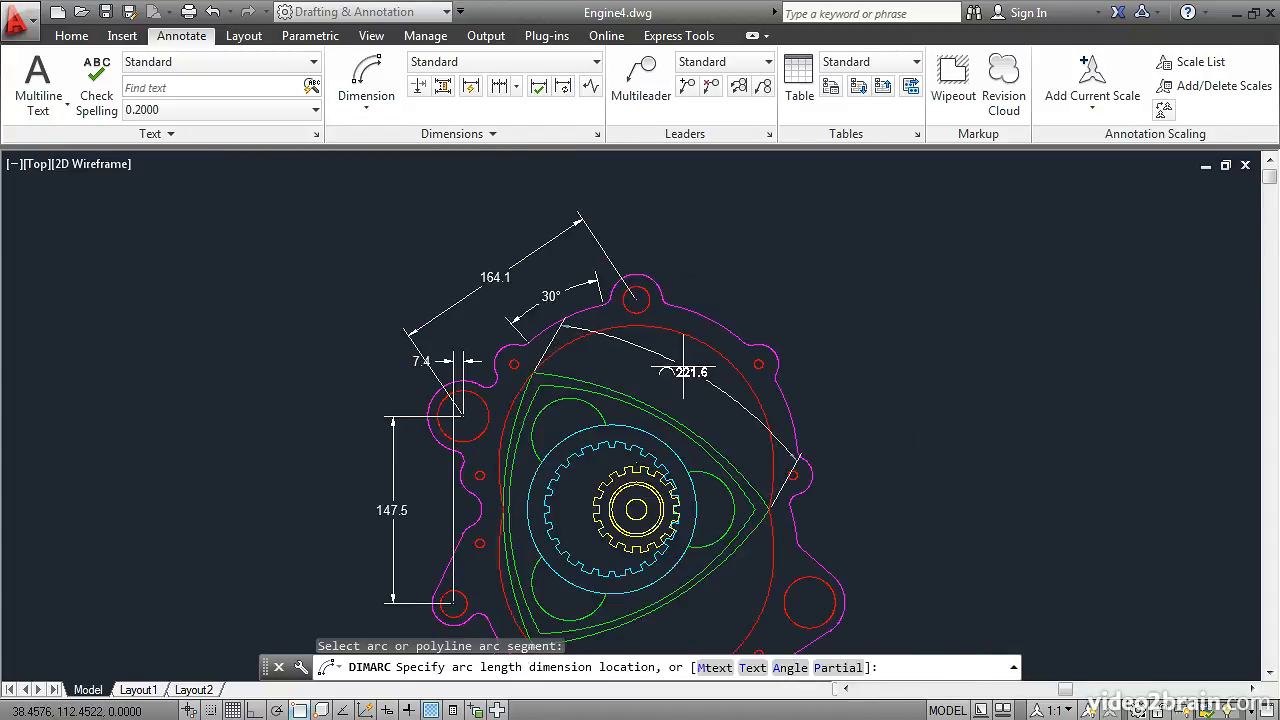
click(678, 392)
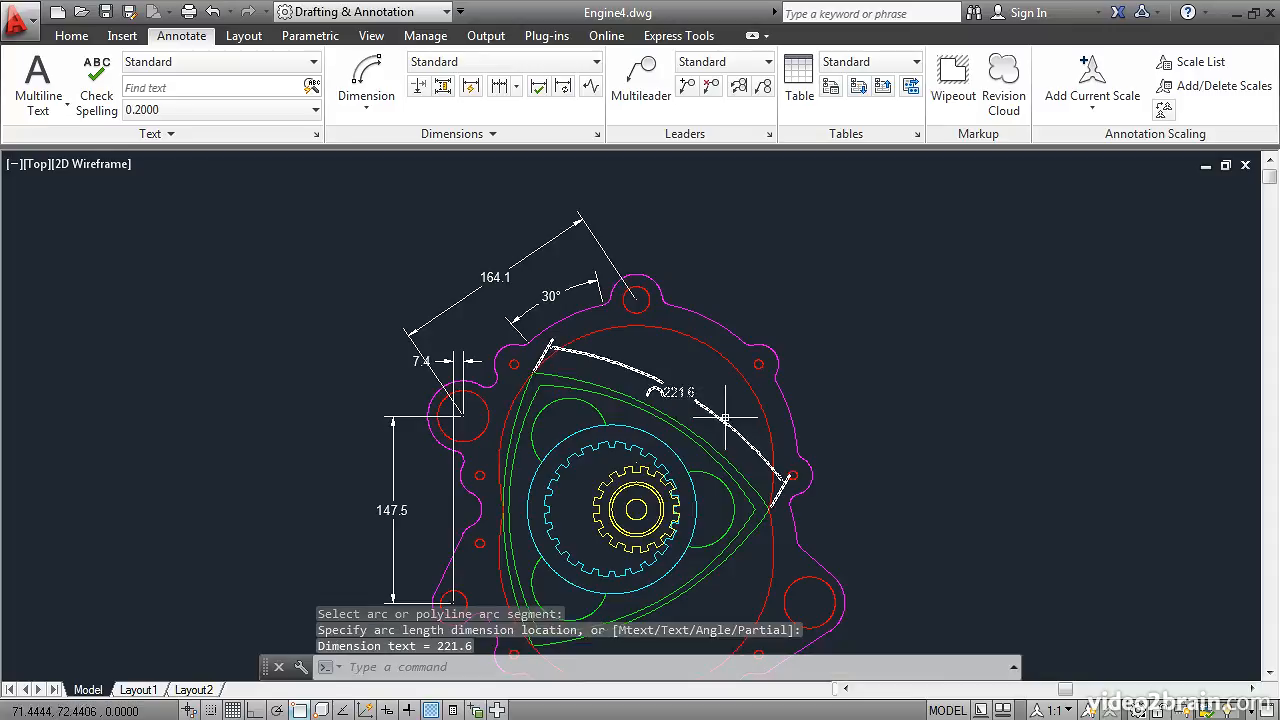
Add a radius dimension to the large red upper-left hole, with its text outside the housing outline
scroll(683, 409, up, 2)
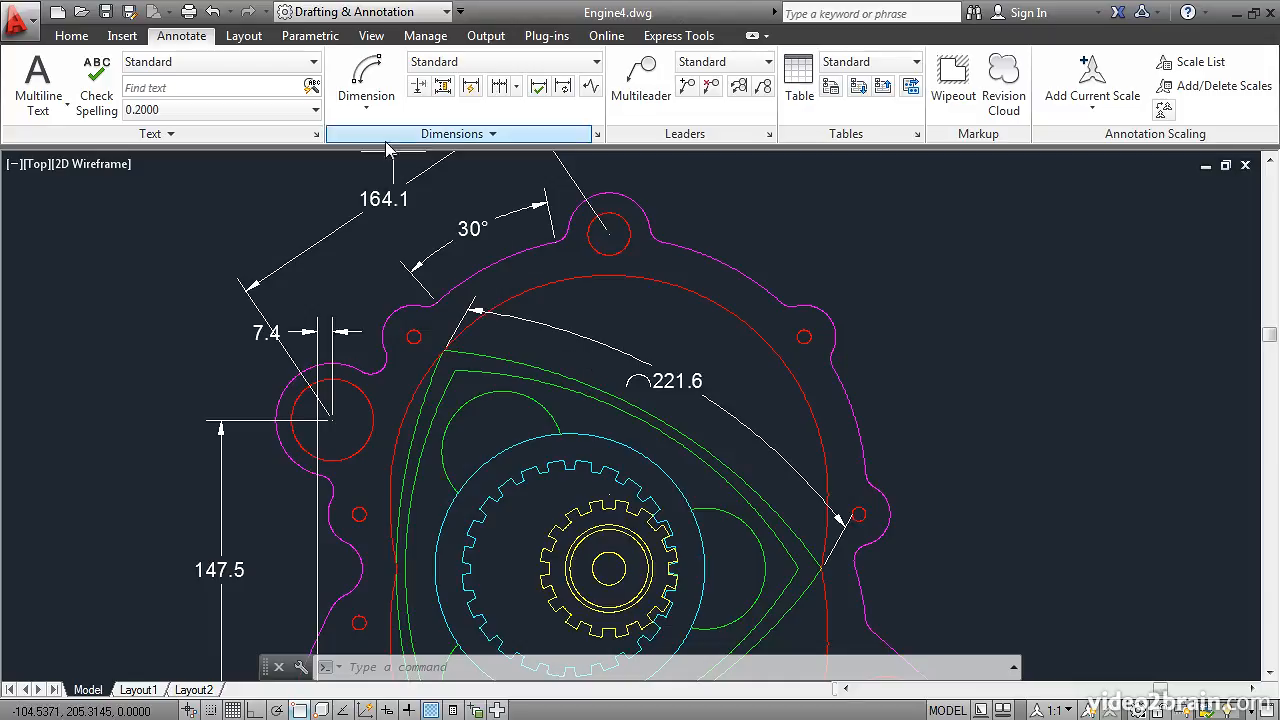
click(368, 110)
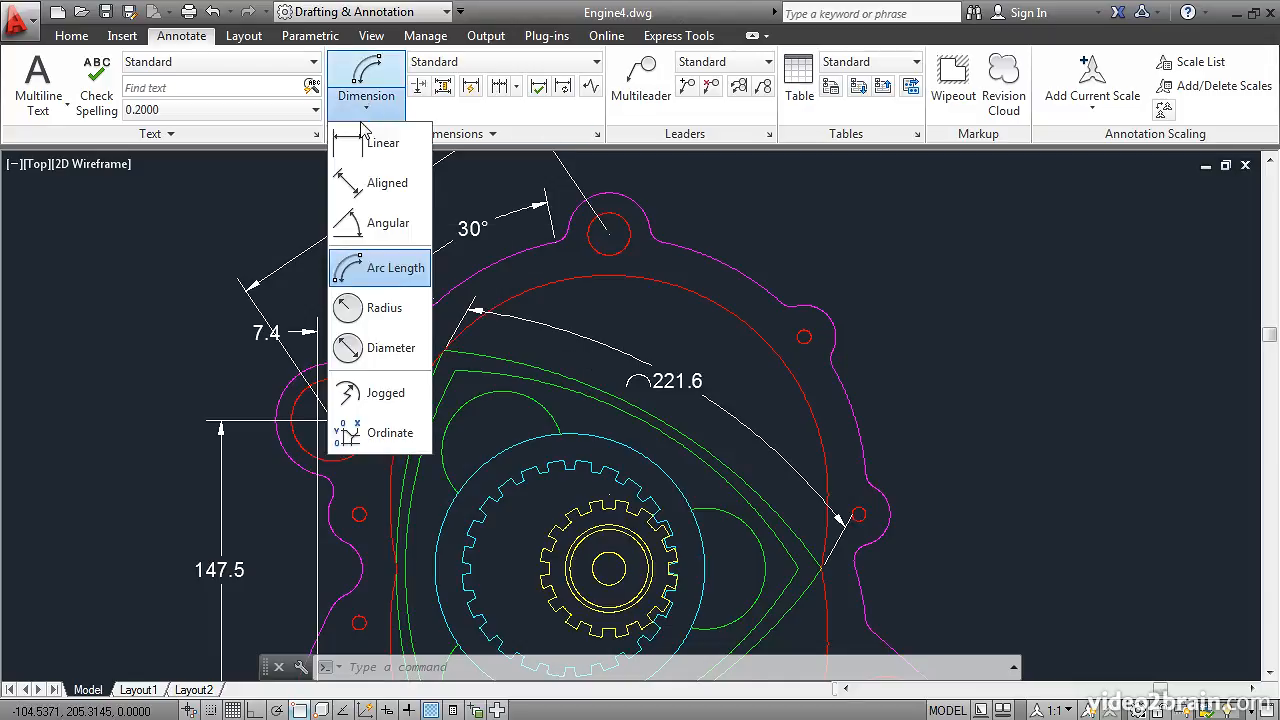
click(384, 309)
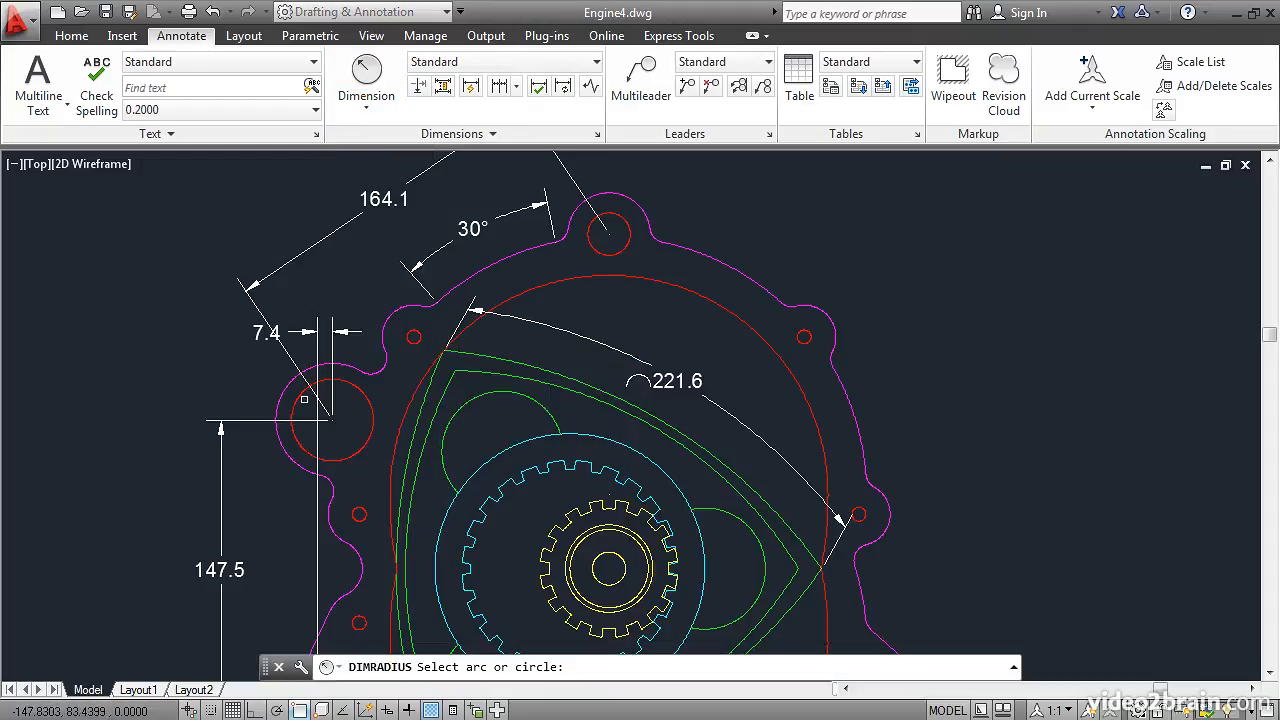
click(364, 401)
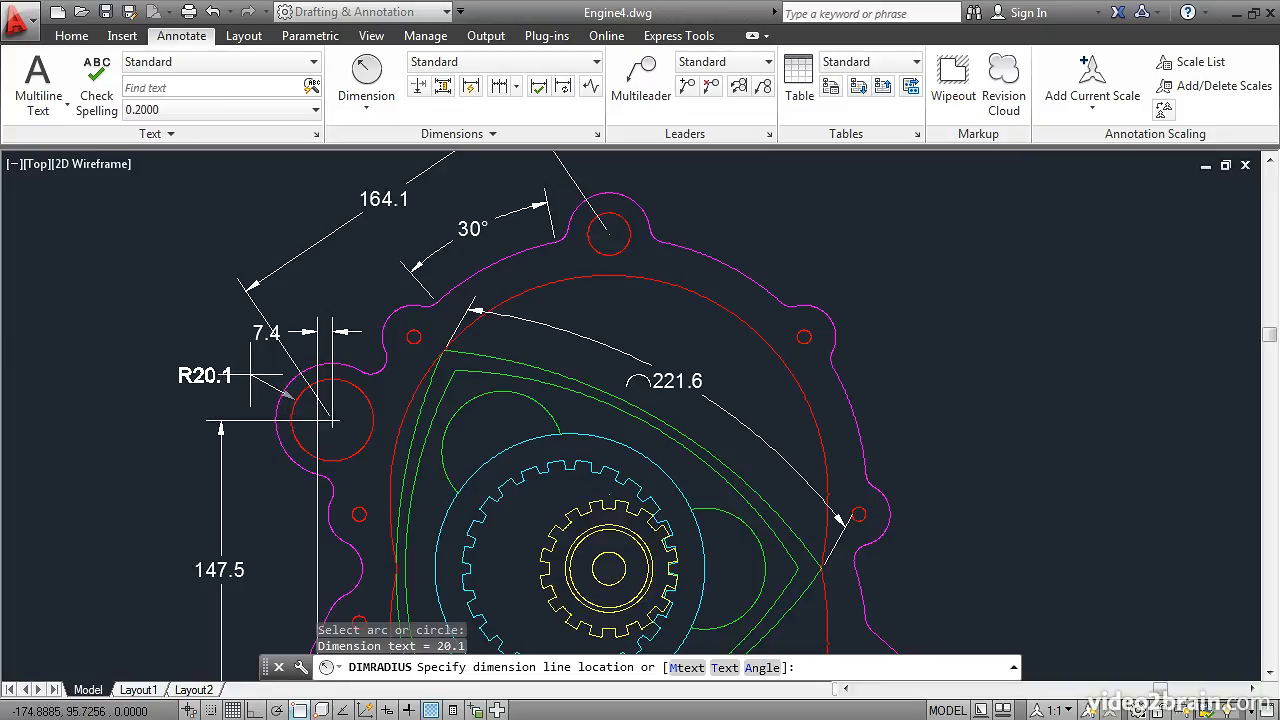
click(251, 375)
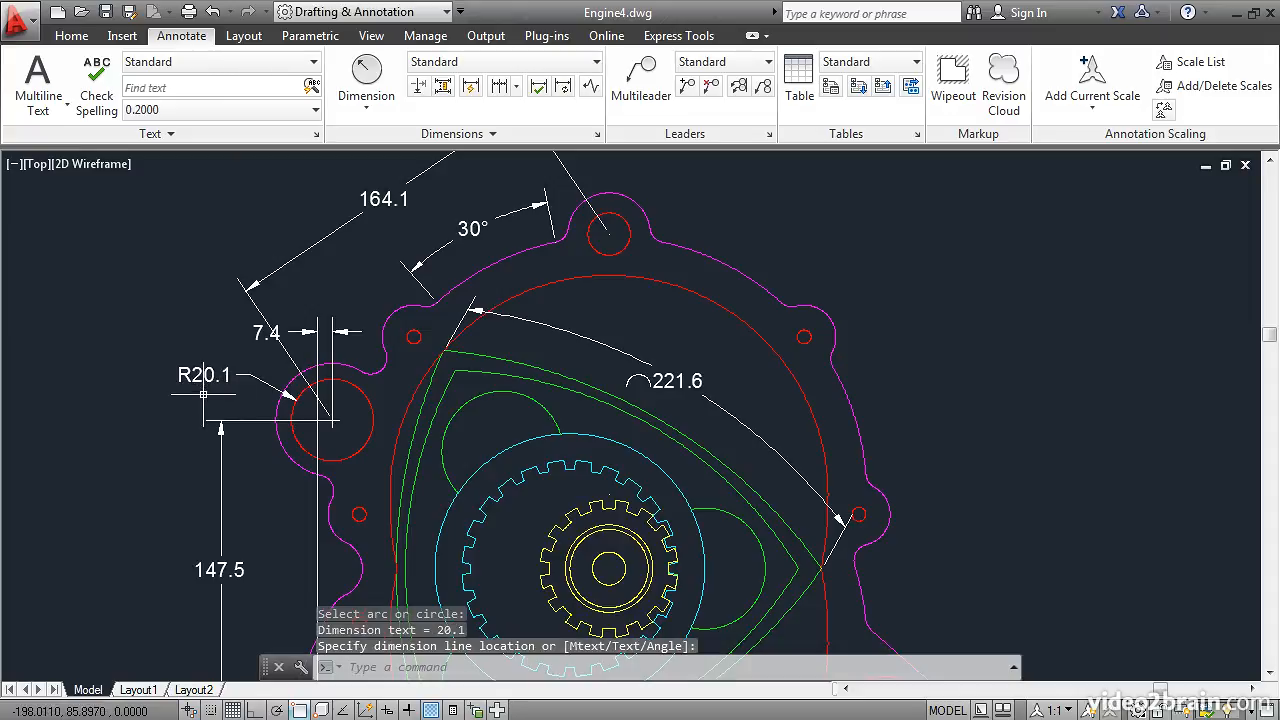
Add a radius dimension to the cyan circle around the internal gear teeth, with its text inside the circle
click(367, 80)
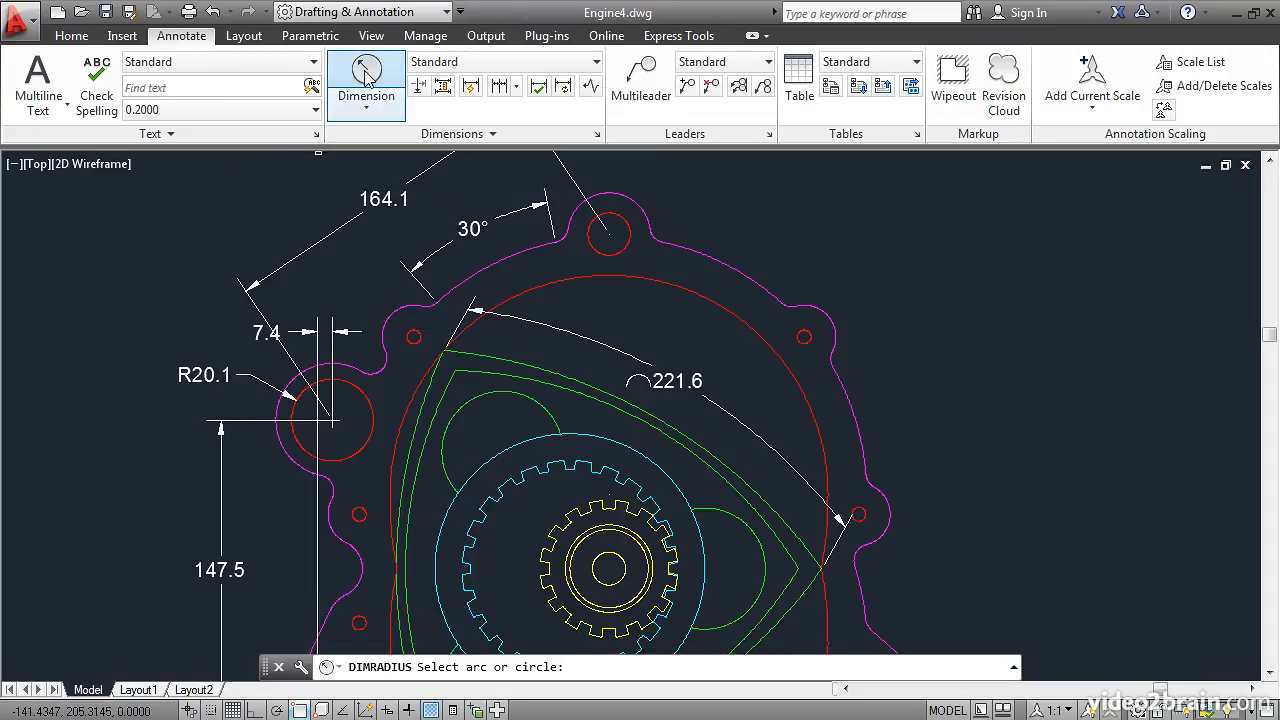
click(503, 448)
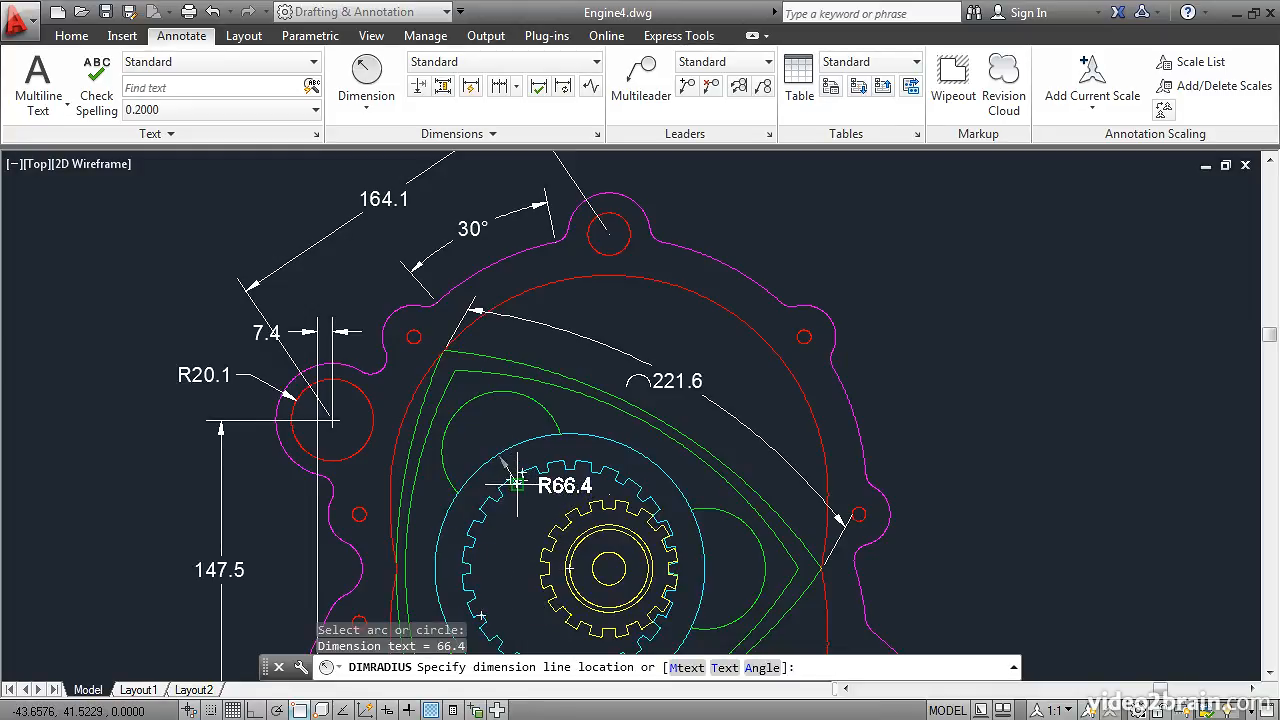
scroll(528, 492, up, 2)
scroll(528, 492, up, 2)
click(528, 496)
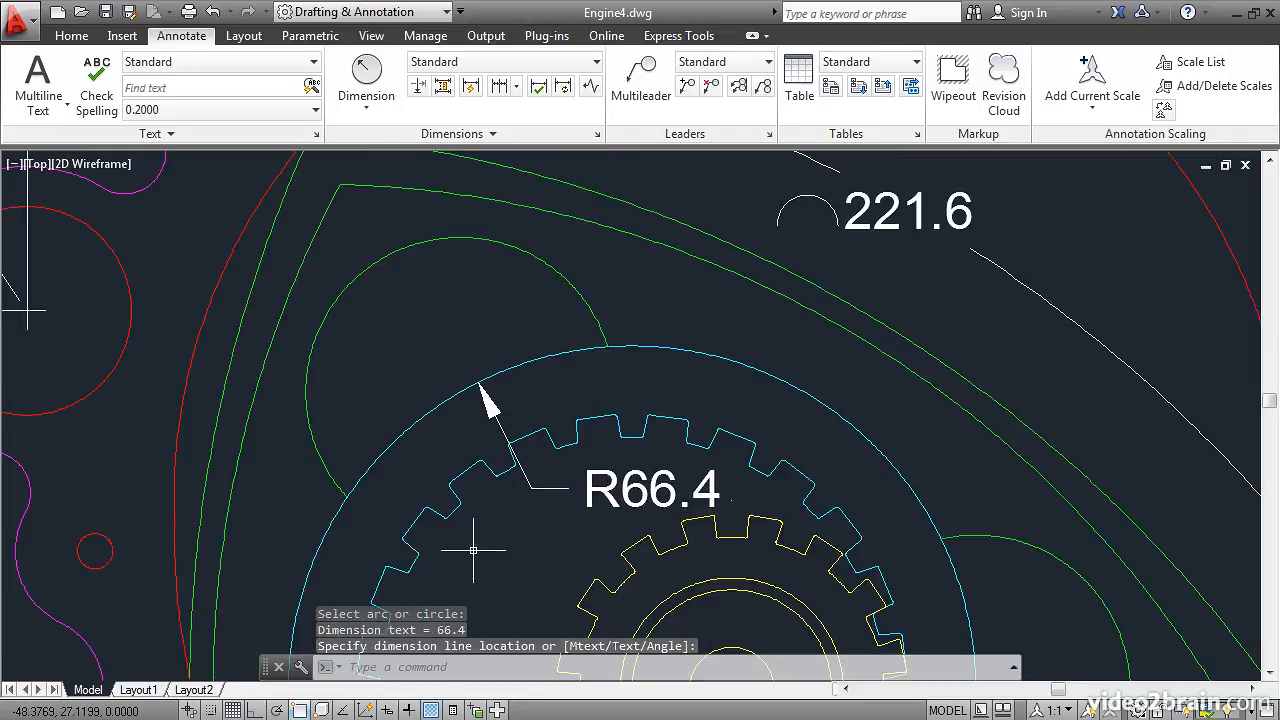
scroll(477, 545, down, 2)
scroll(475, 545, down, 3)
scroll(509, 443, down, 1)
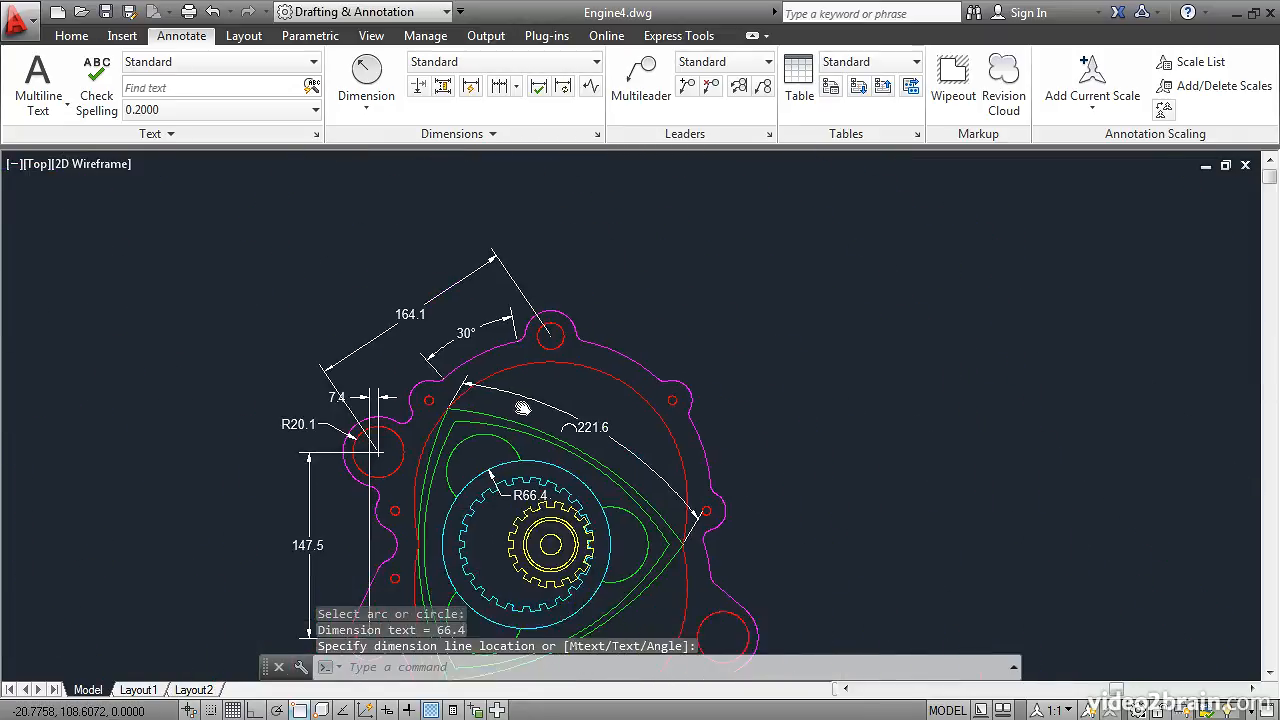
Add a horizontal linear dimension from the large upper-left hole's center to the topmost hole's center, placed above the aligned dimension
click(376, 106)
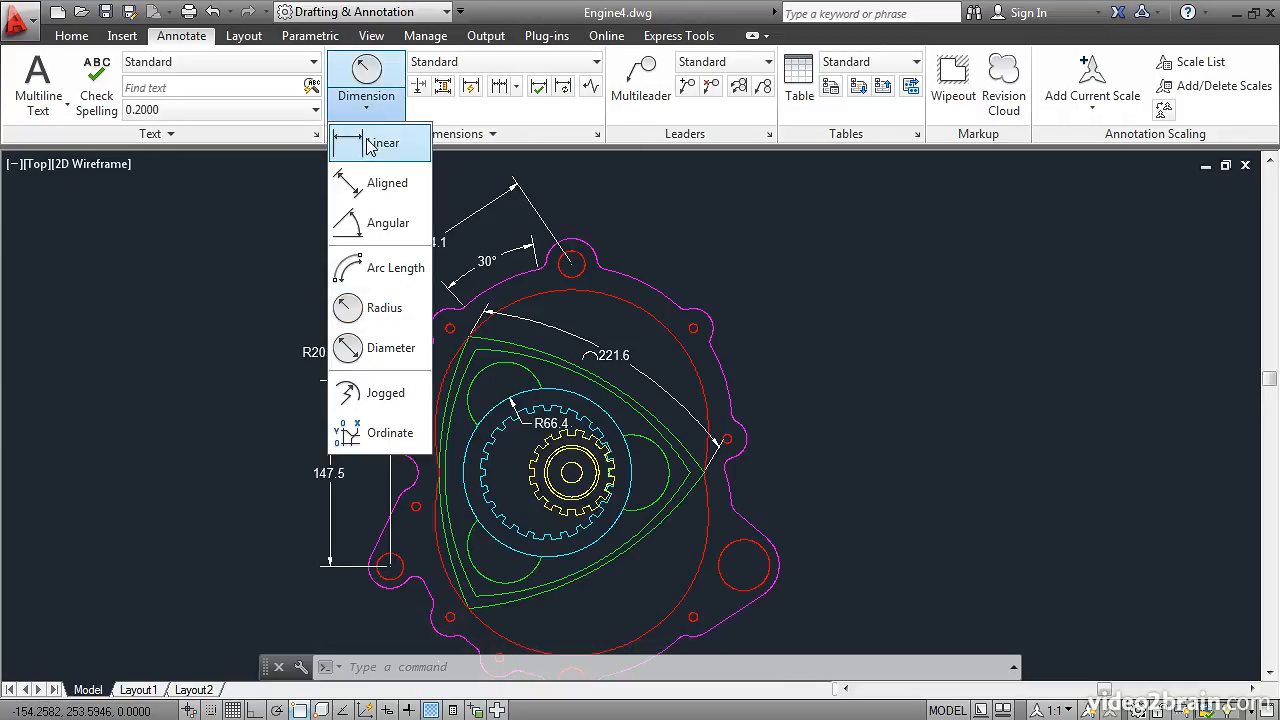
click(370, 145)
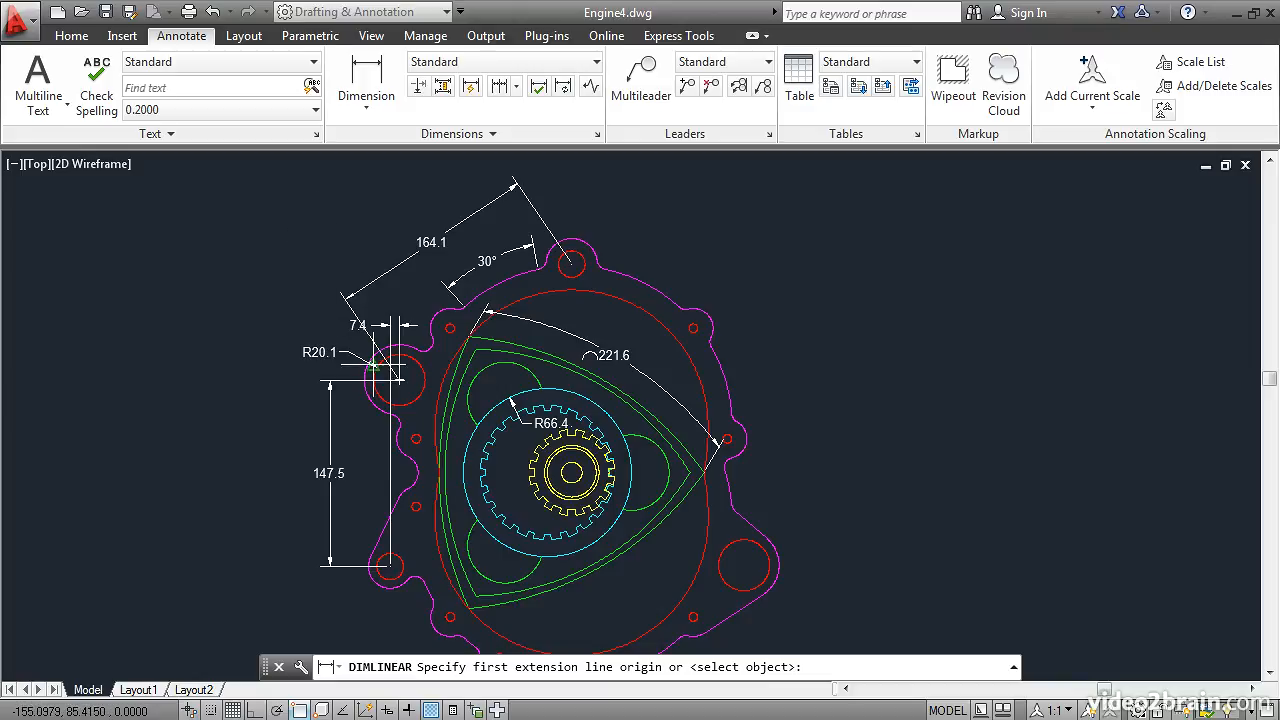
scroll(400, 384, up, 4)
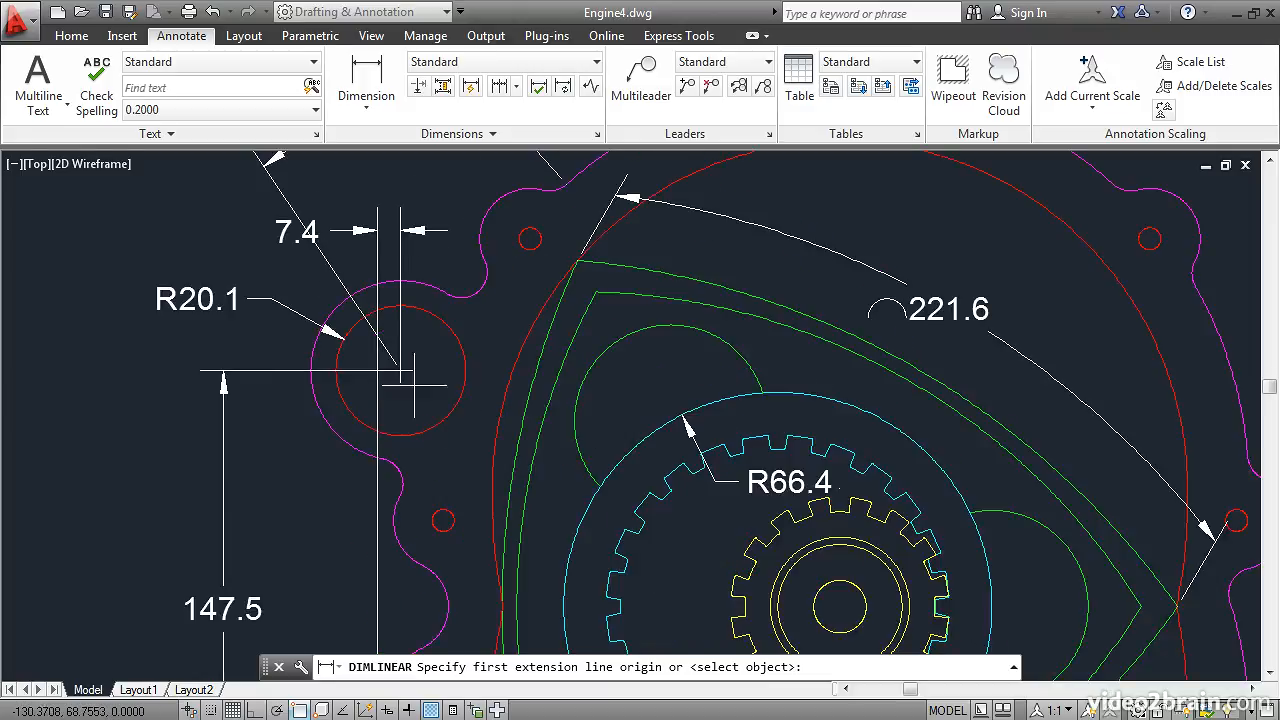
click(400, 370)
mouse_move(643, 200)
middle_down()
mouse_move(614, 277)
mouse_move(423, 586)
middle_up()
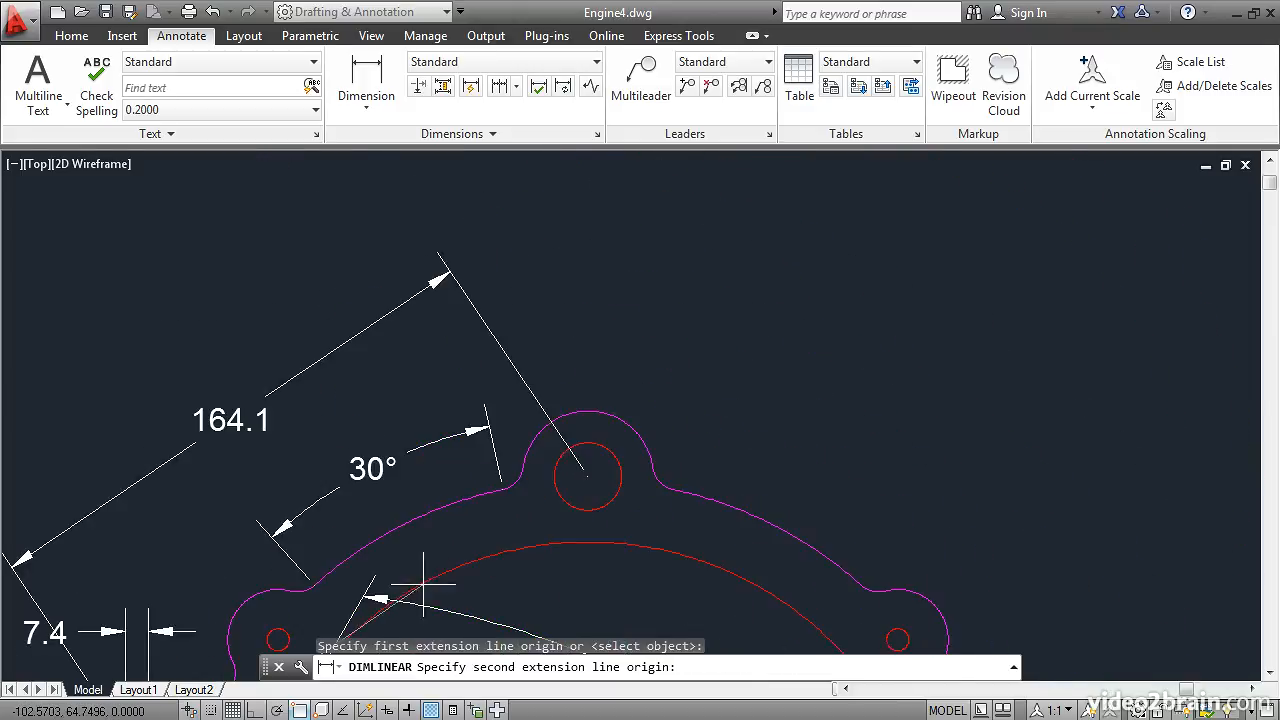
click(587, 474)
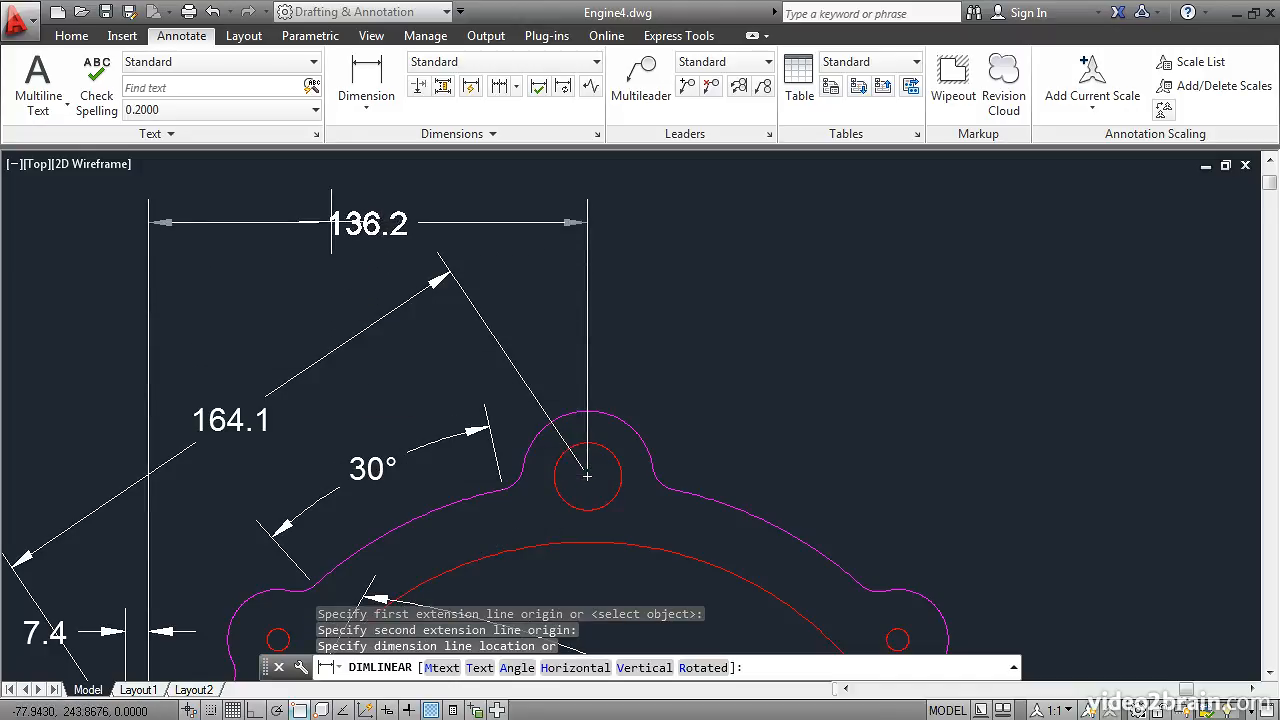
click(328, 198)
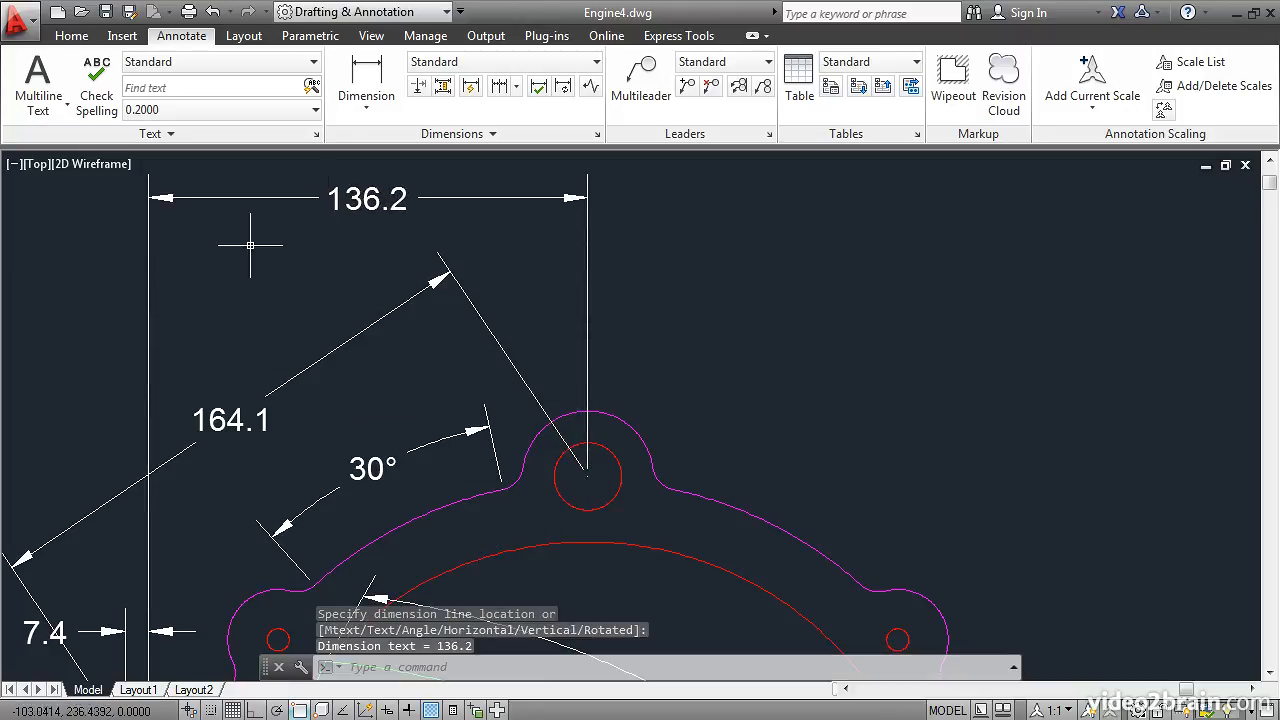
Continue the new horizontal dimension to the center of the small hole in the upper-right lug
scroll(247, 258, down, 2)
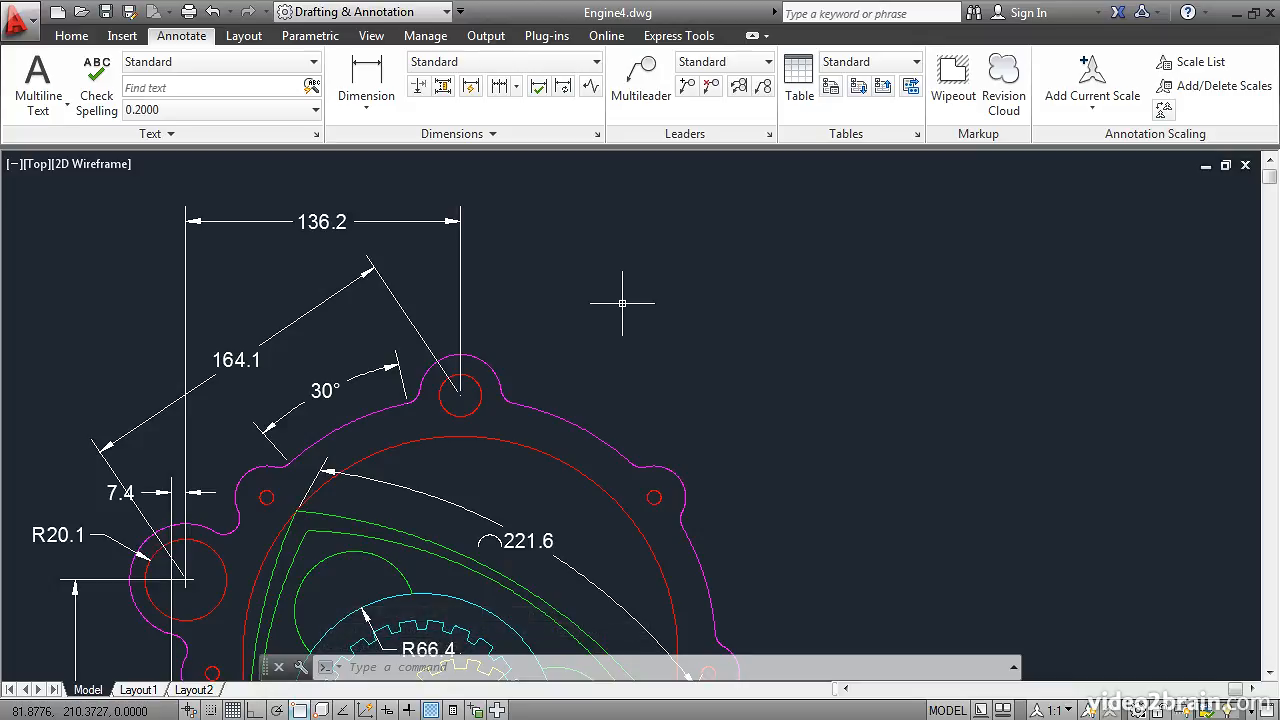
click(516, 89)
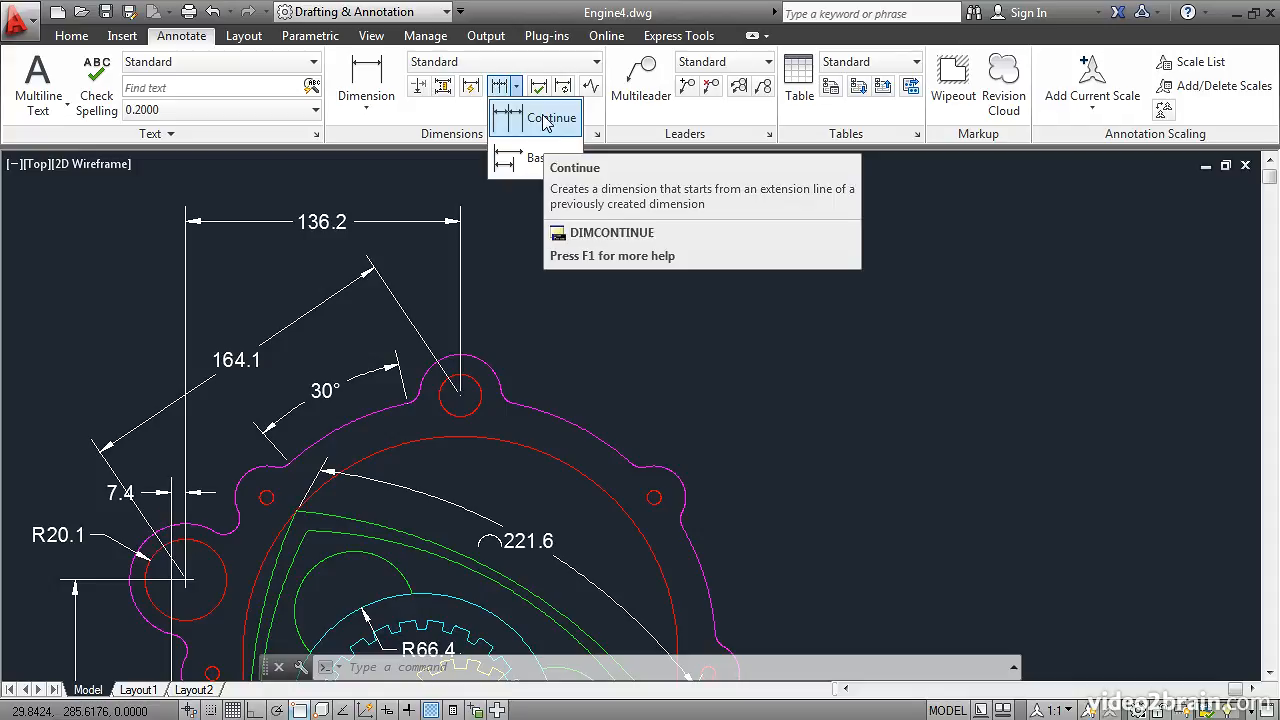
click(545, 120)
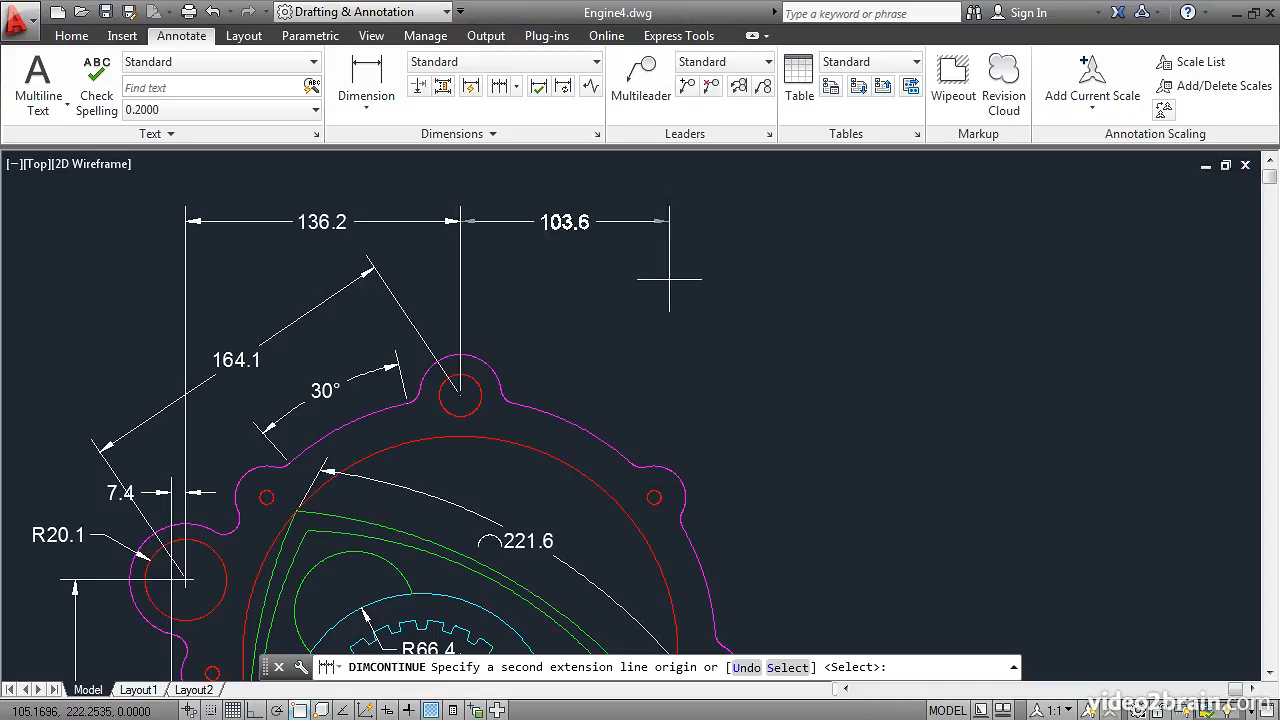
click(654, 497)
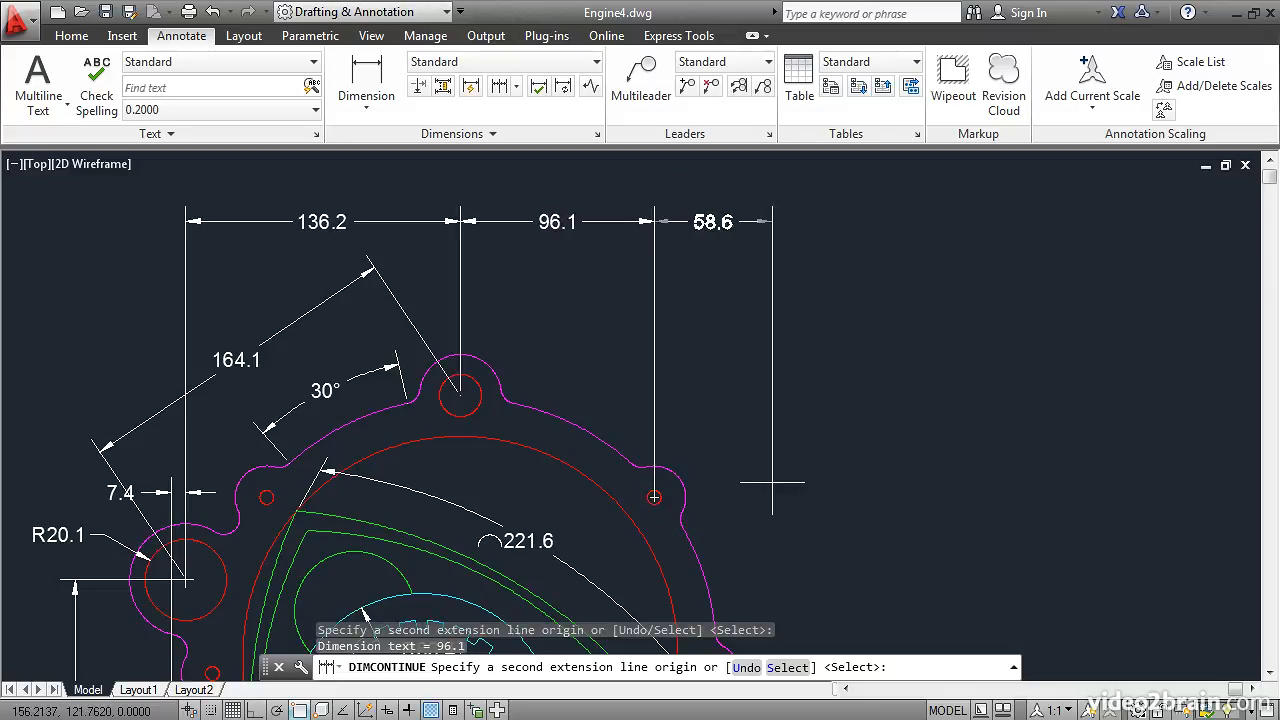
Extend the continued dimension chain to the centers of the small right-side hole and the large lower-right hole, and end the chain
middle_drag(794, 566, 781, 390)
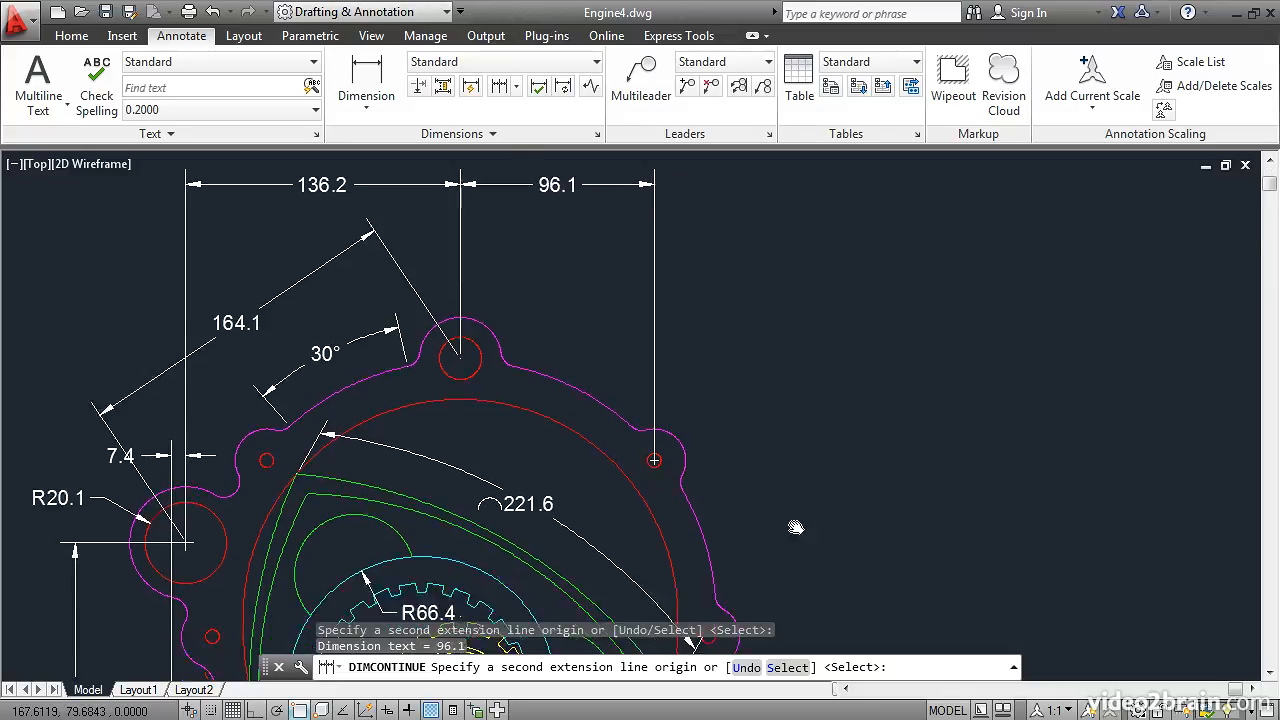
scroll(781, 390, up, 3)
scroll(786, 434, down, 3)
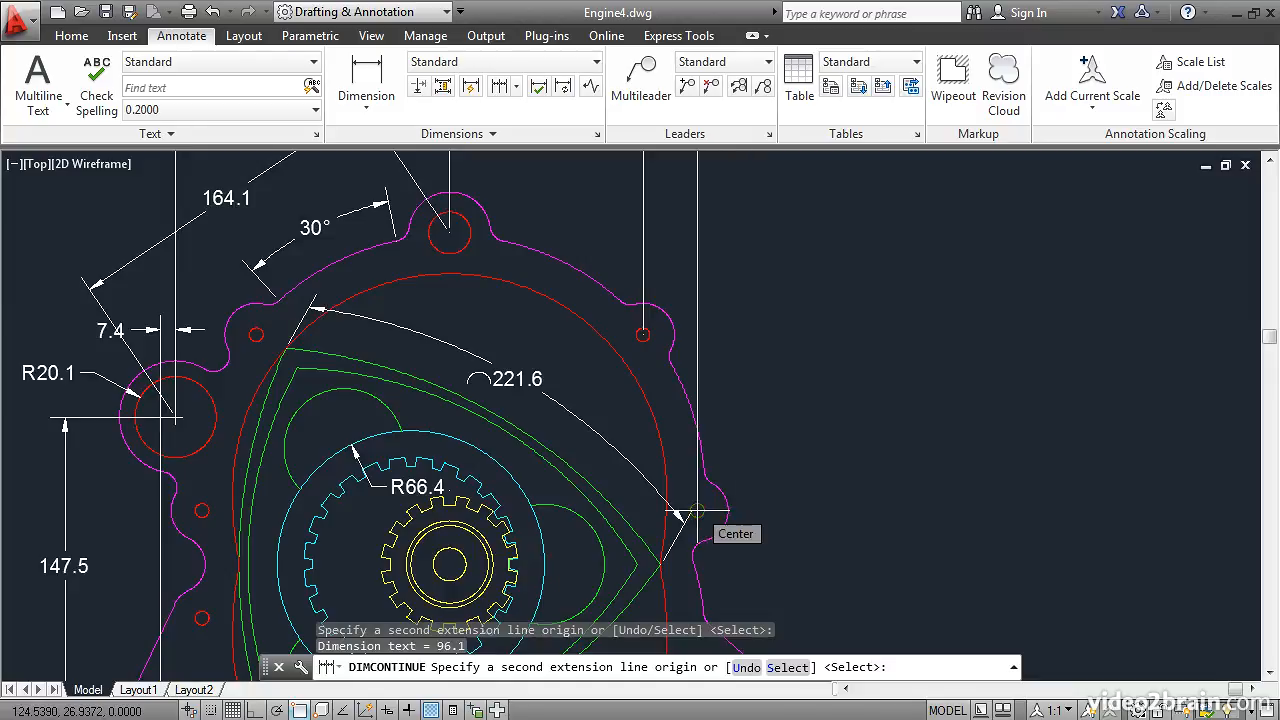
click(697, 510)
scroll(778, 520, down, 2)
middle_drag(781, 524, 772, 424)
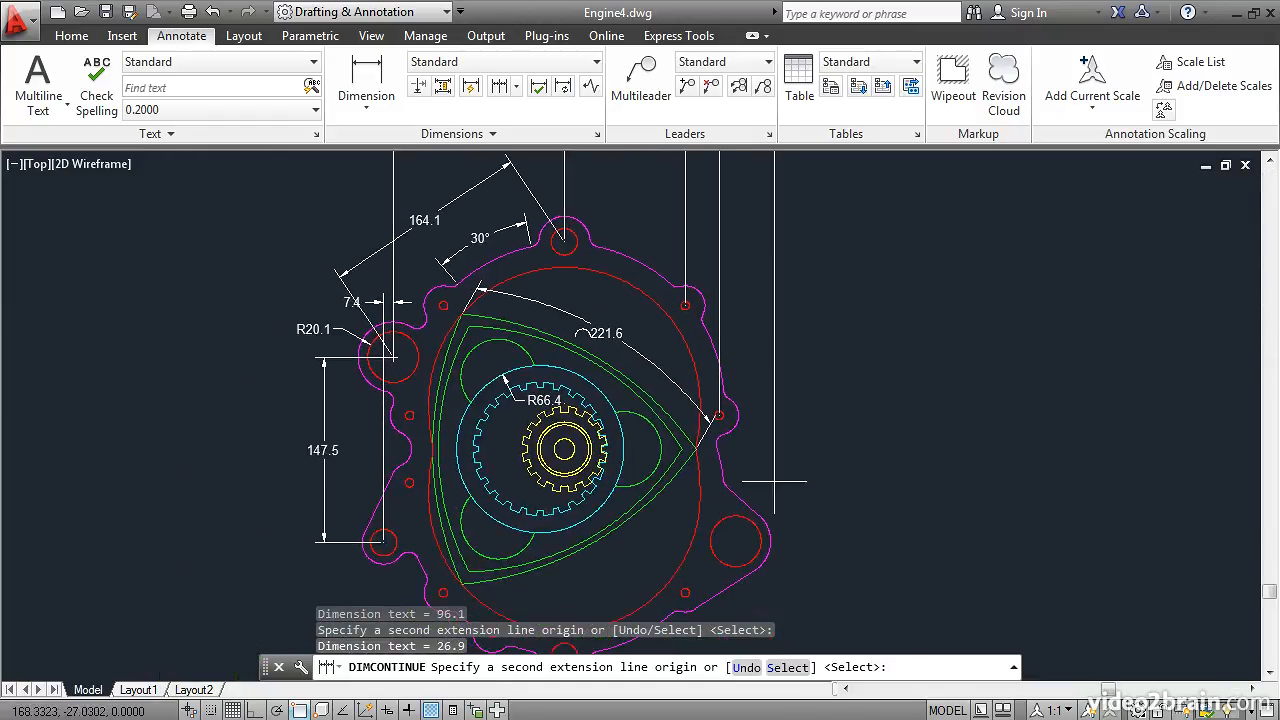
click(735, 541)
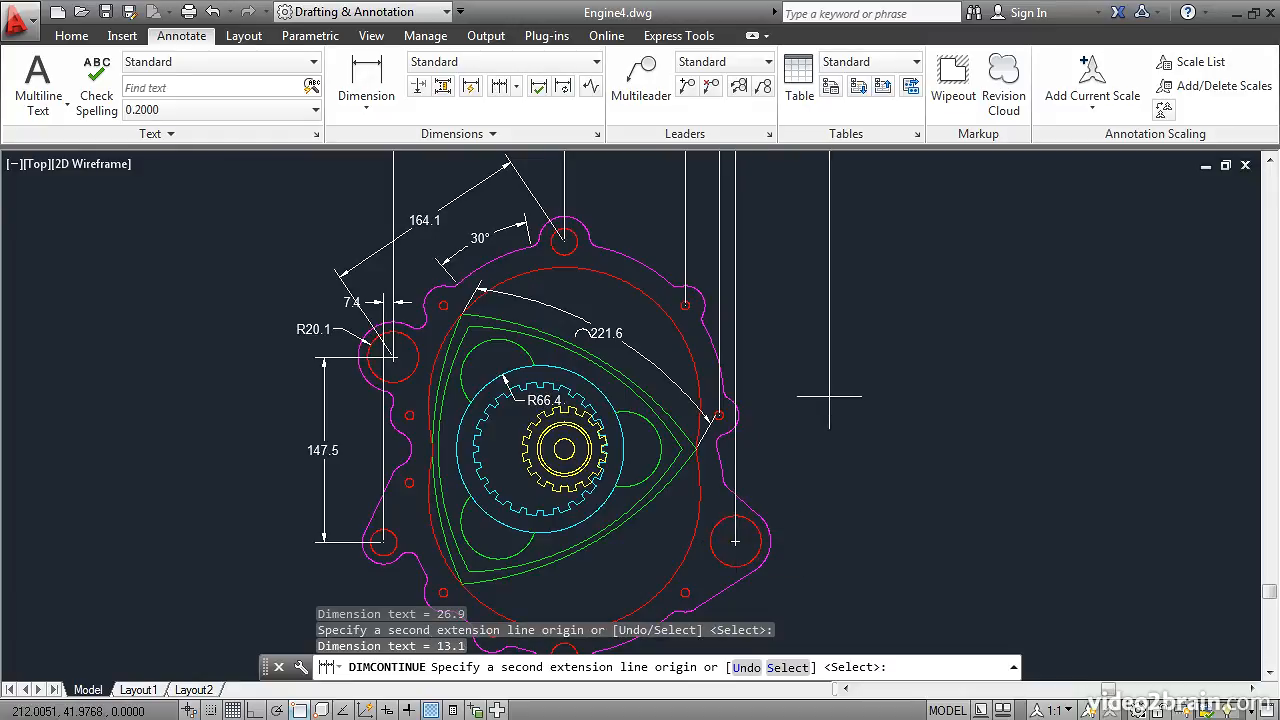
key(Return)
key(Return)
Add a vertical linear dimension between the centers of the topmost hole and the small upper-right hole, placed right of the housing
middle_drag(771, 206, 797, 349)
scroll(790, 290, up, 2)
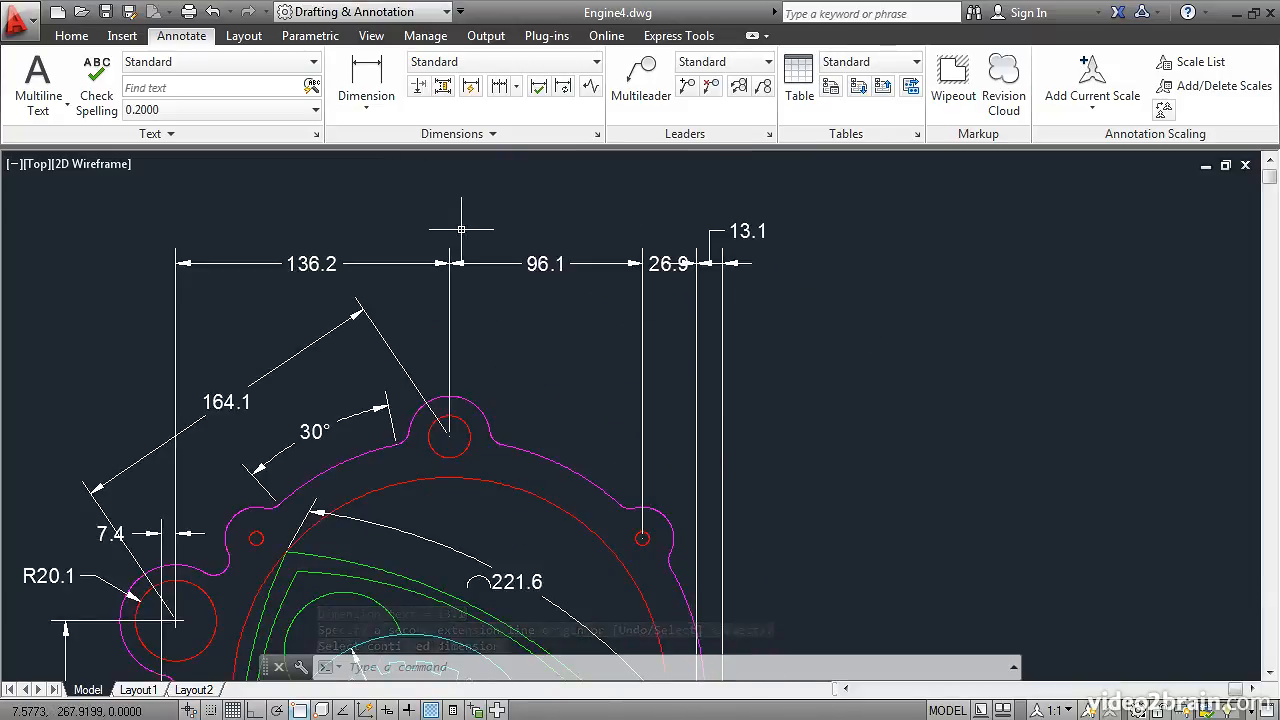
click(366, 74)
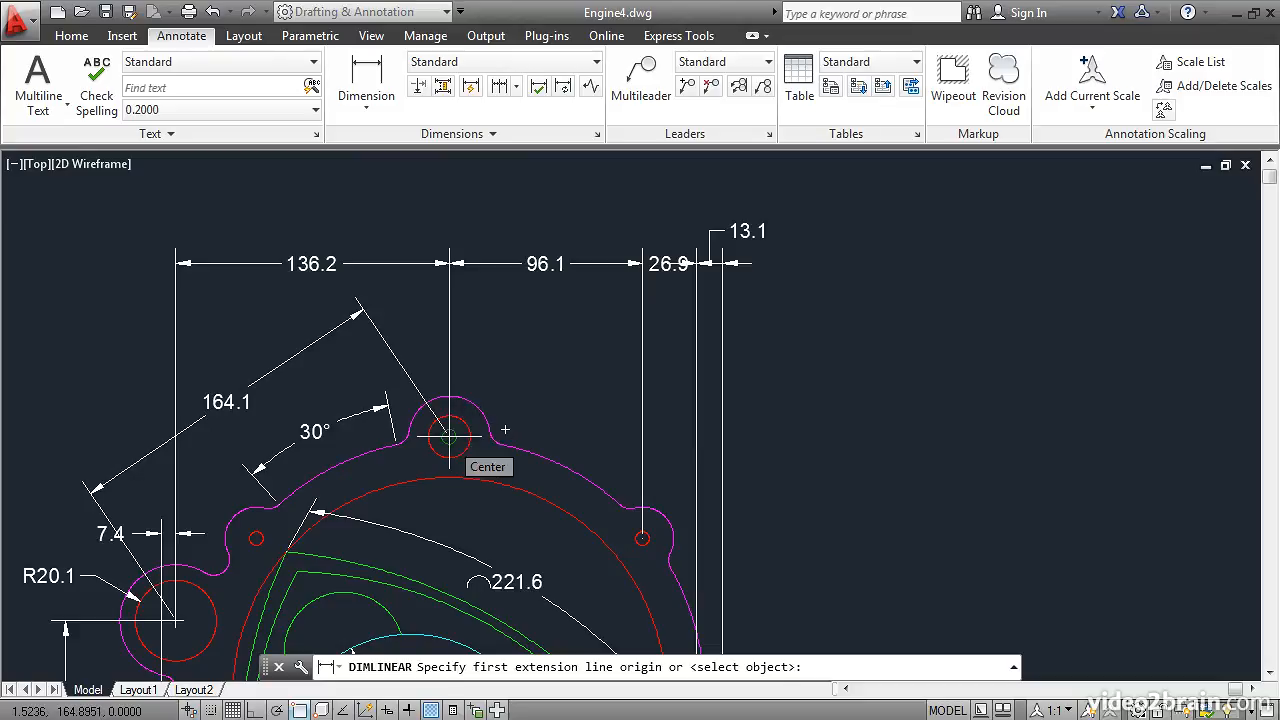
click(449, 436)
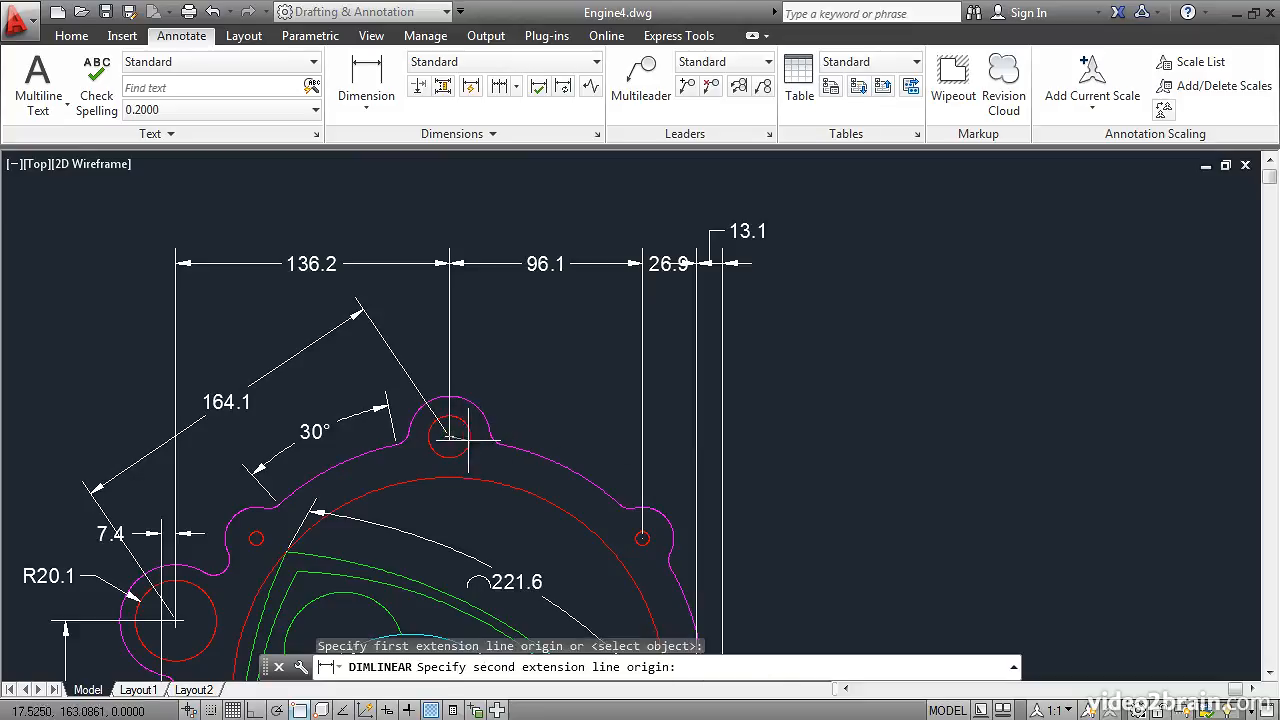
click(642, 539)
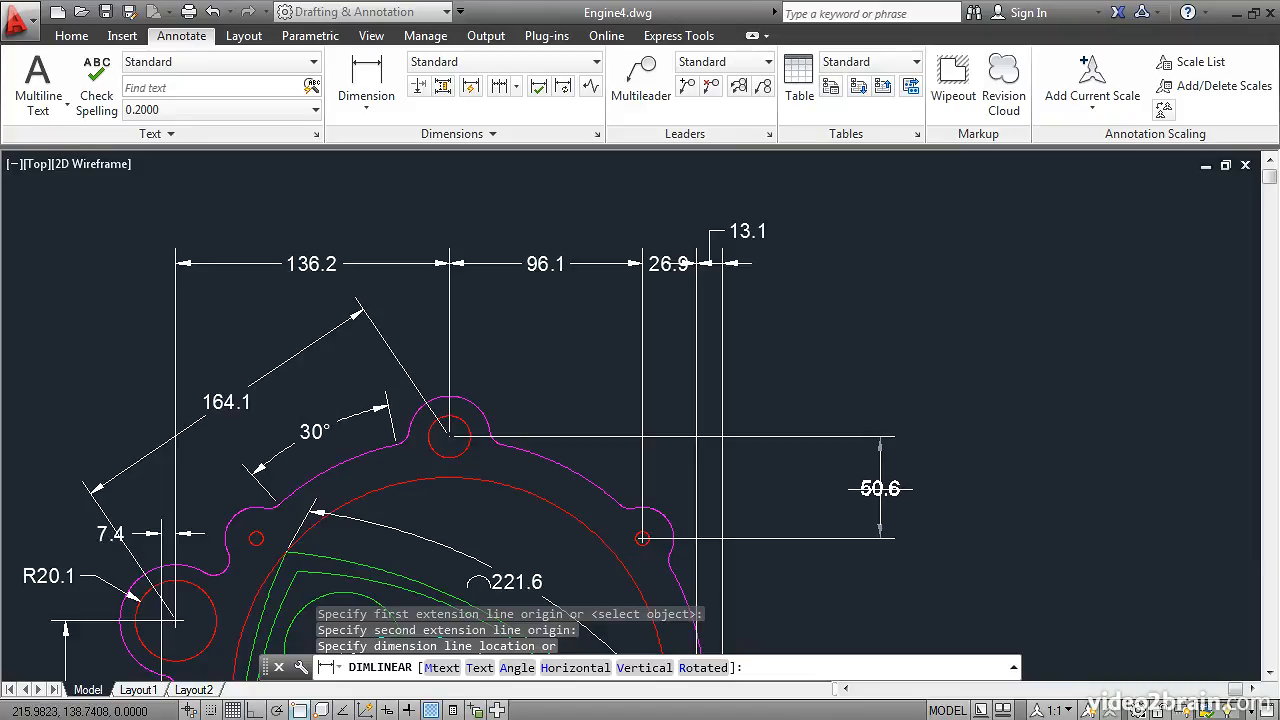
click(875, 488)
Add a baseline dimension from the new vertical dimension to the center of the small right-side hole
scroll(742, 323, down, 3)
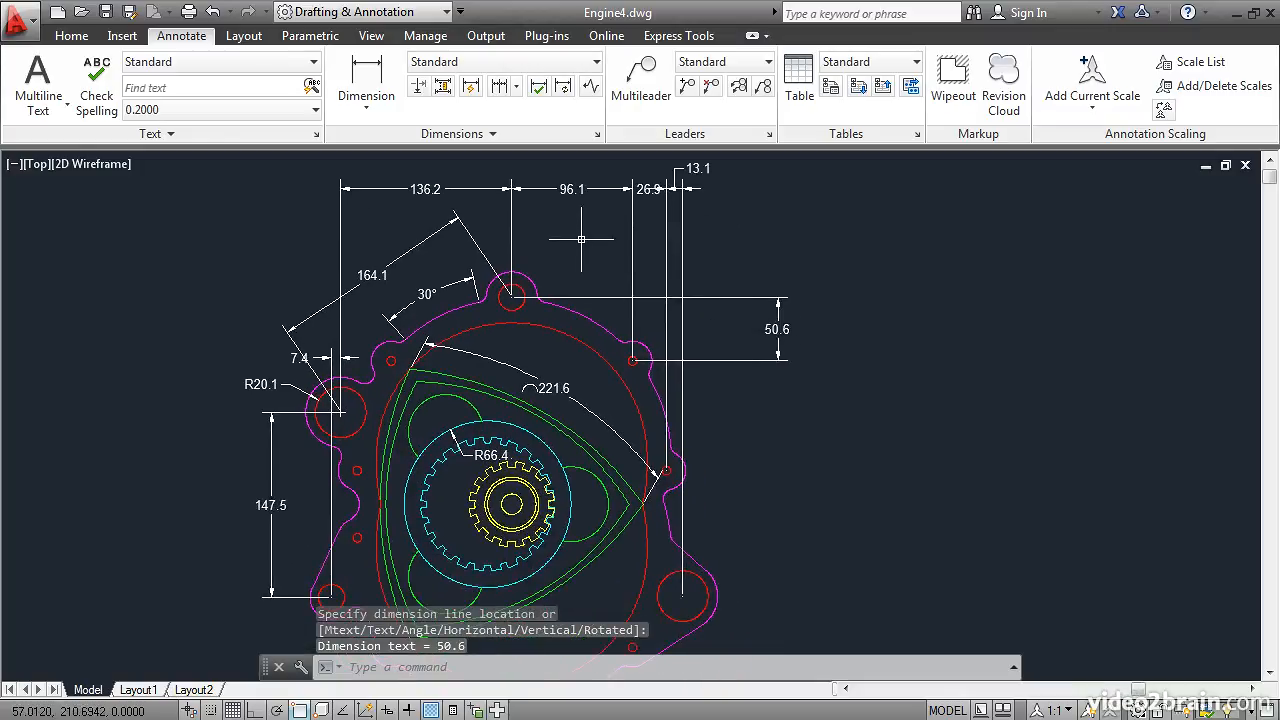
click(517, 87)
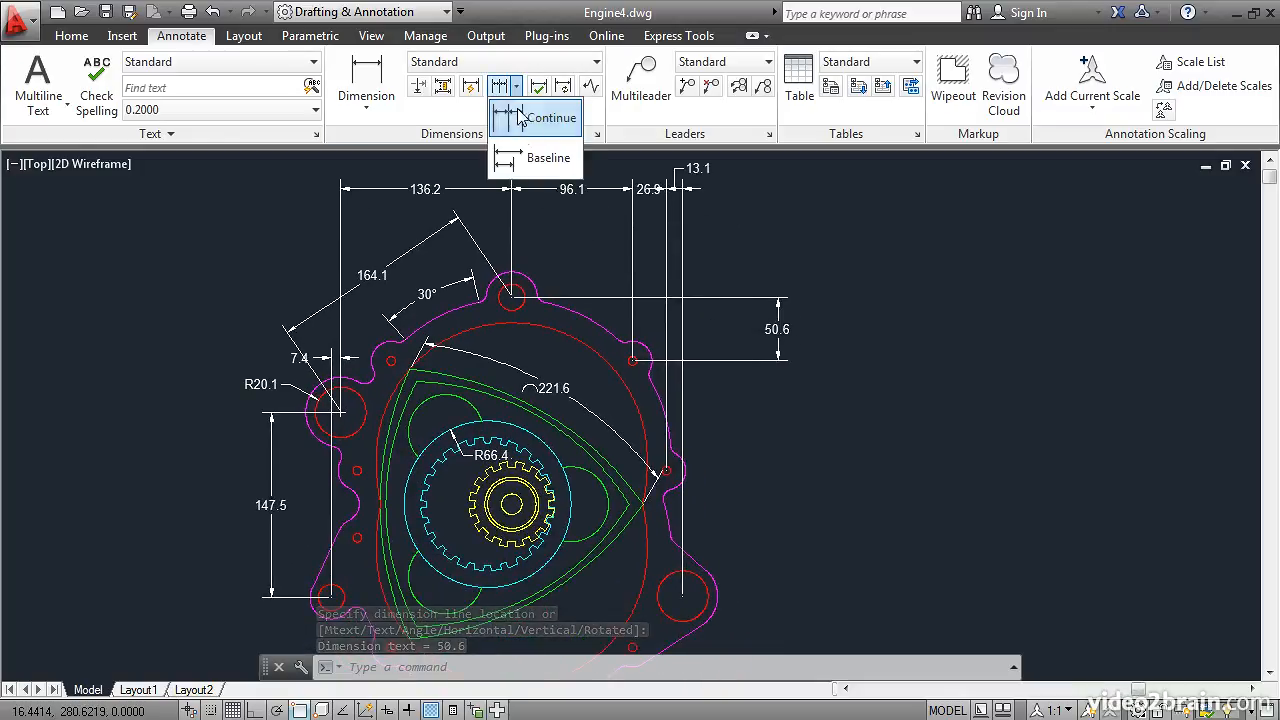
click(533, 160)
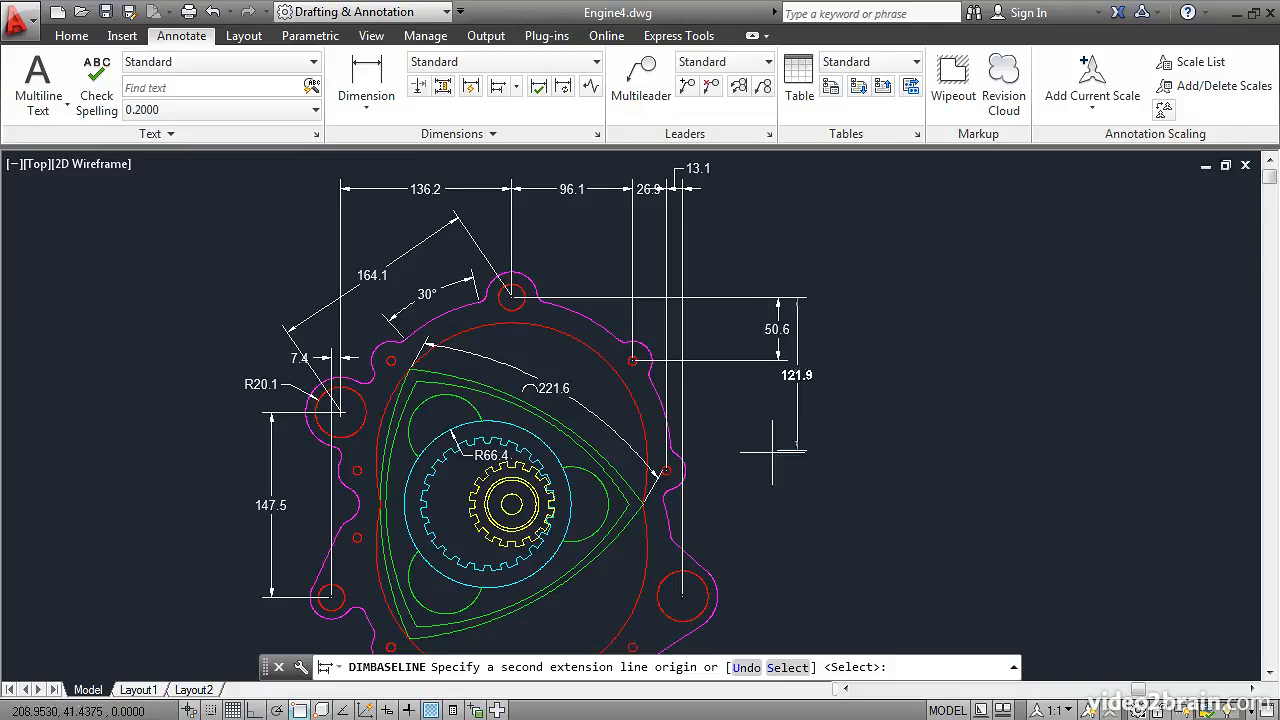
scroll(706, 482, up, 4)
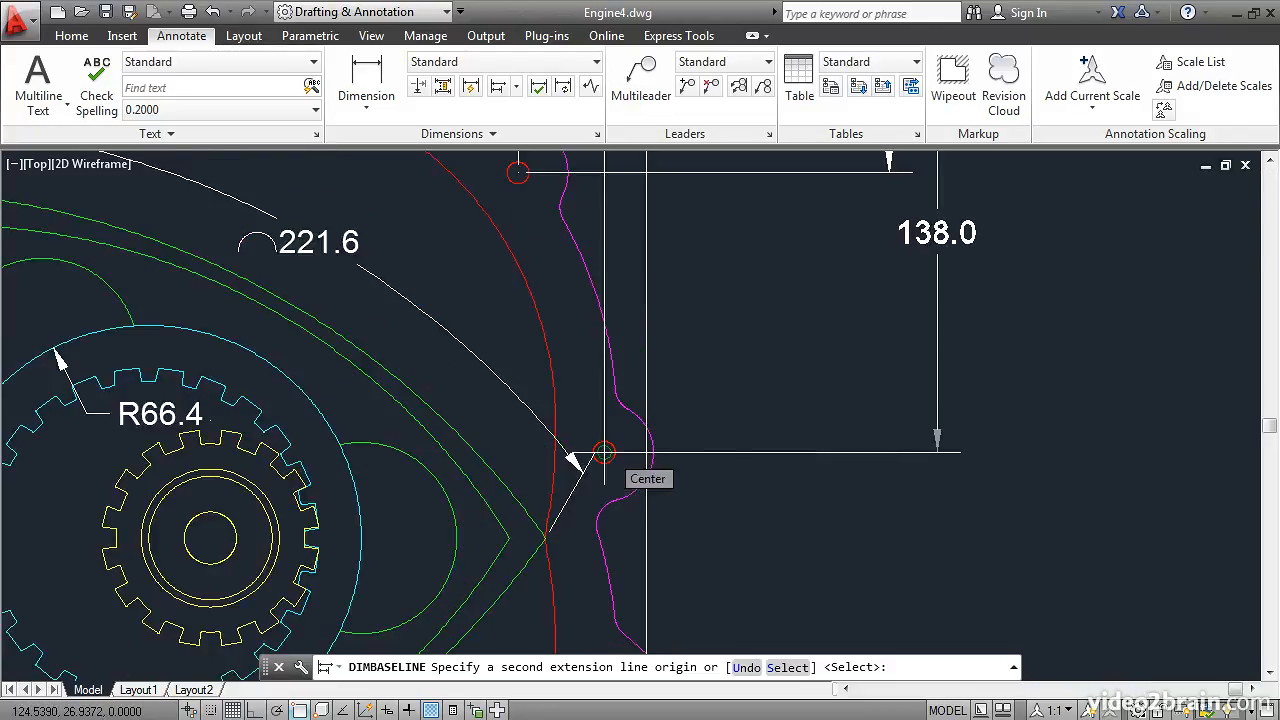
click(604, 453)
Add a further baseline dimension to the center of the large lower-right hole and finish the baseline set
scroll(709, 476, down, 2)
mouse_move(766, 537)
middle_down()
mouse_move(777, 451)
mouse_move(766, 423)
middle_up()
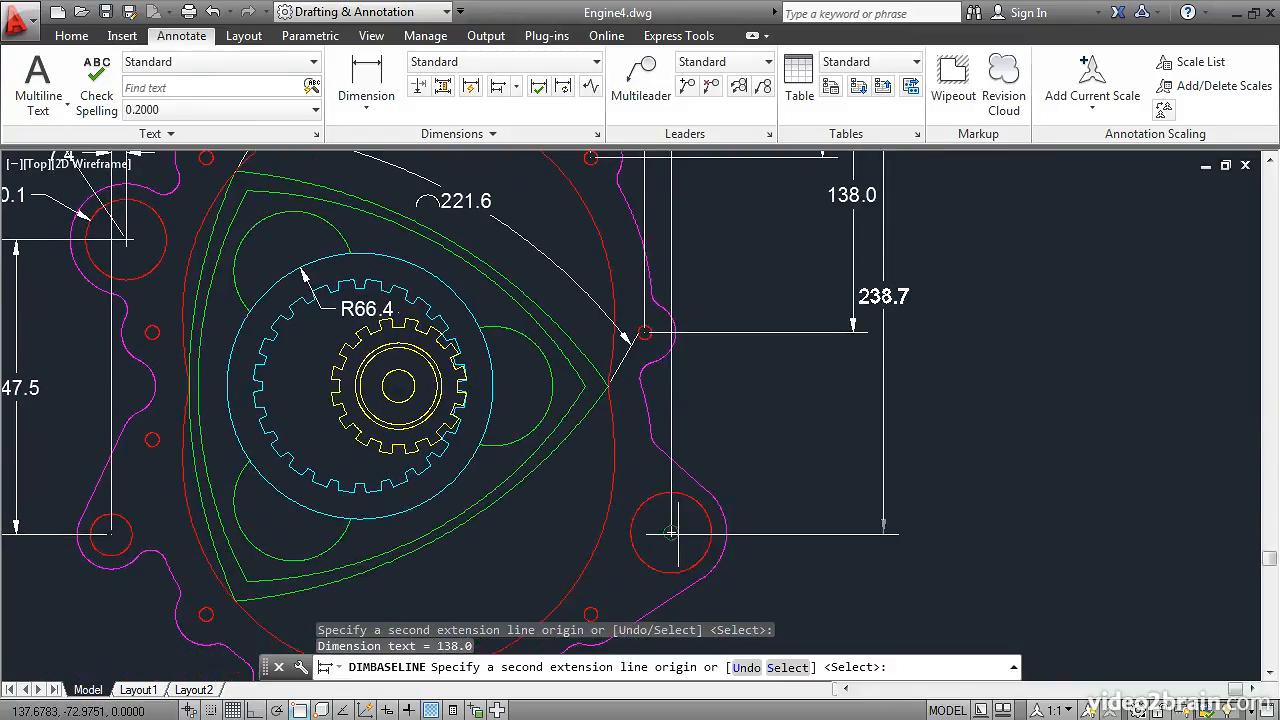
click(712, 540)
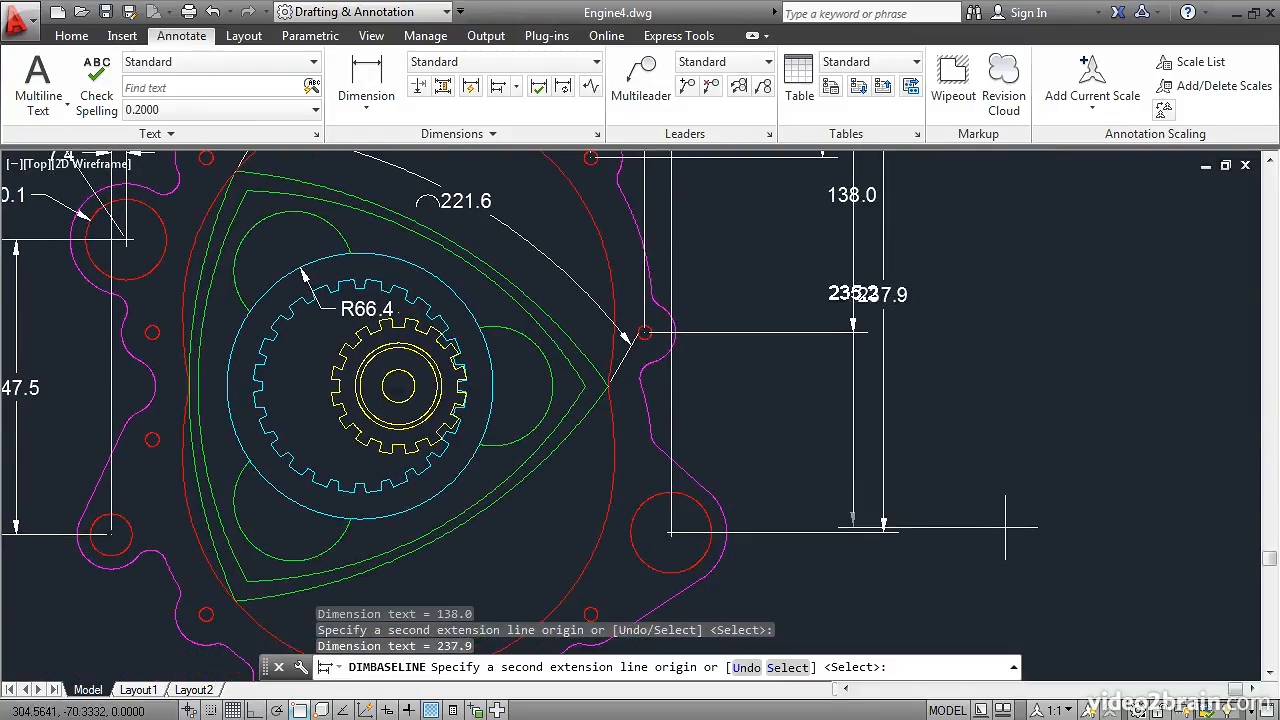
key(Return)
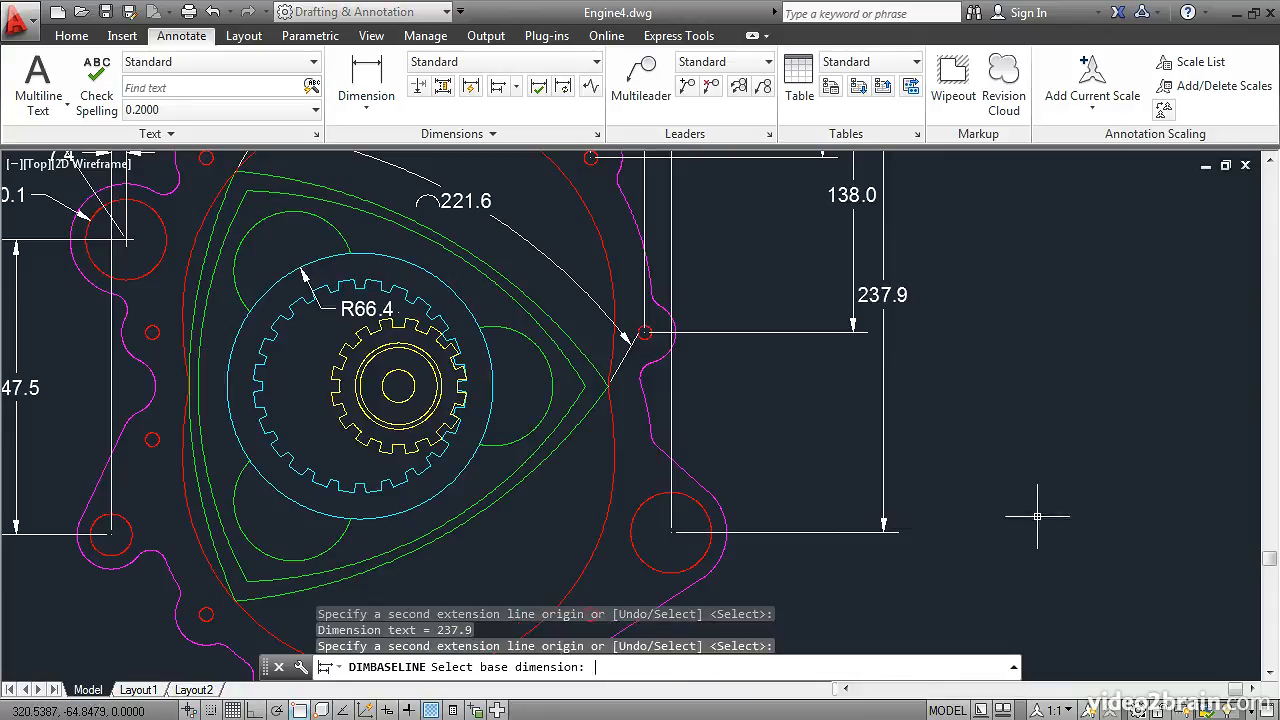
key(Return)
scroll(996, 299, down, 2)
mouse_move(965, 245)
middle_down()
mouse_move(874, 397)
mouse_move(894, 384)
middle_up()
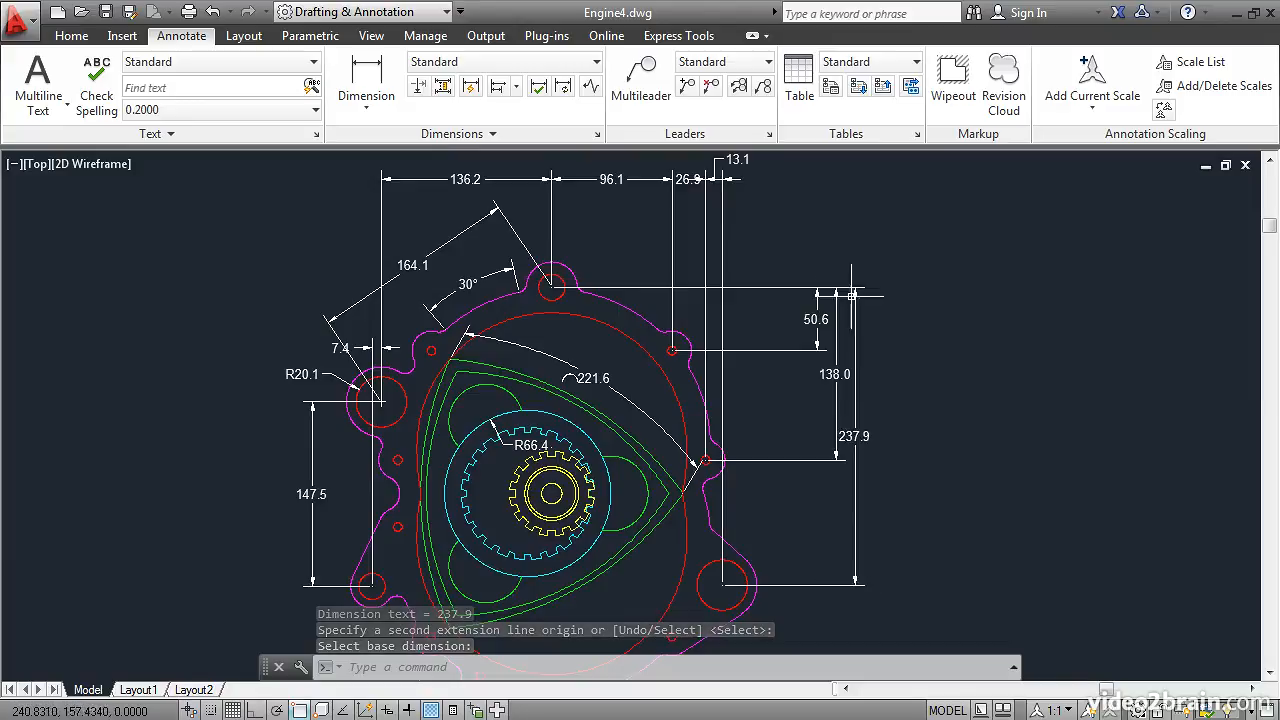